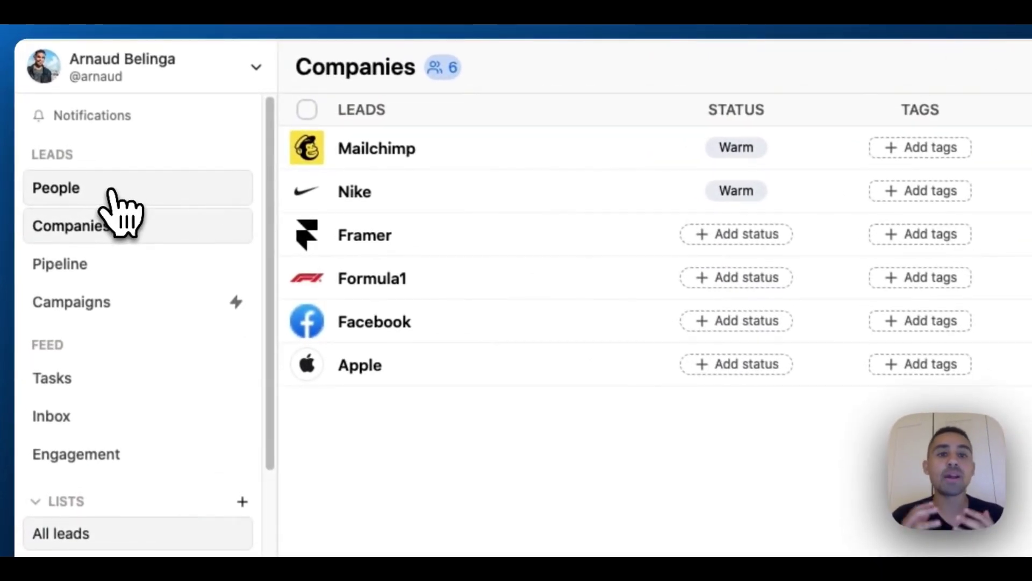
Go from the People leads back to the Companies list of six, with Mailchimp and Nike Warm.
{"action": "left_click", "coordinate": [111, 191]}
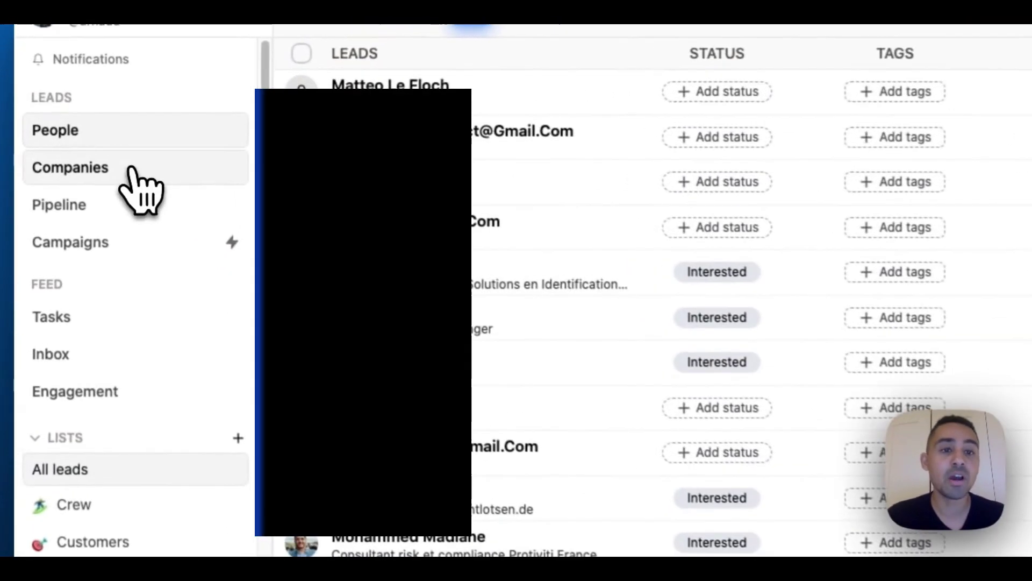
{"action": "left_click", "coordinate": [81, 162]}
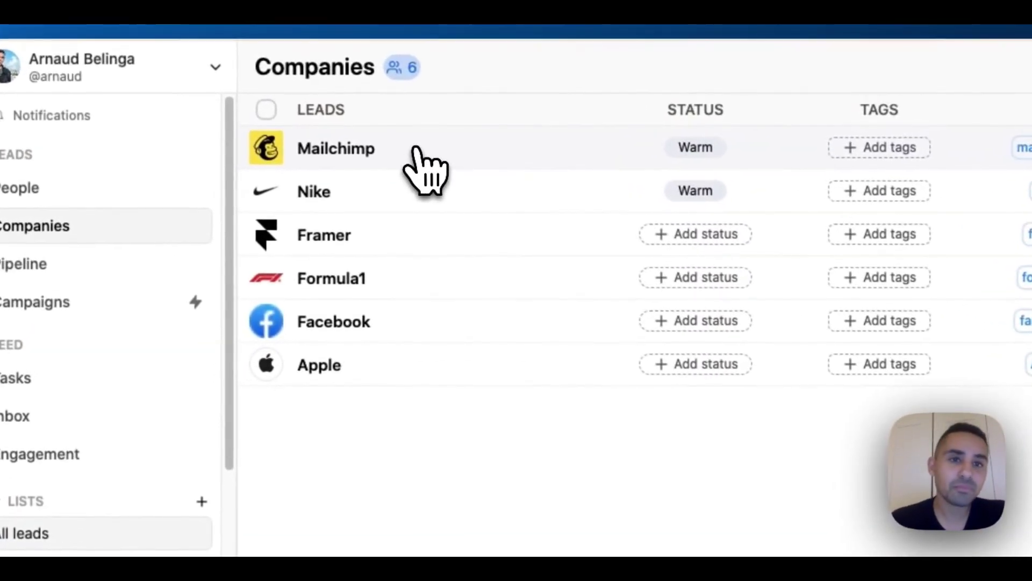
Open the Mailchimp company record and scroll through its Engagement feed of LinkedIn posts.
{"action": "left_click", "coordinate": [418, 156]}
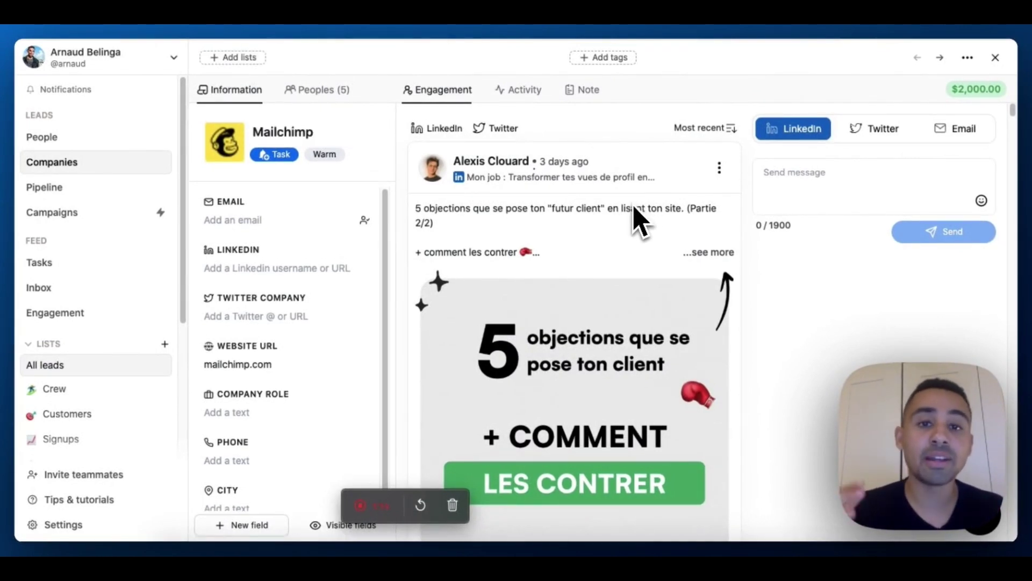
{"action": "scroll", "coordinate": [626, 224], "scroll_direction": "down", "scroll_amount": 10}
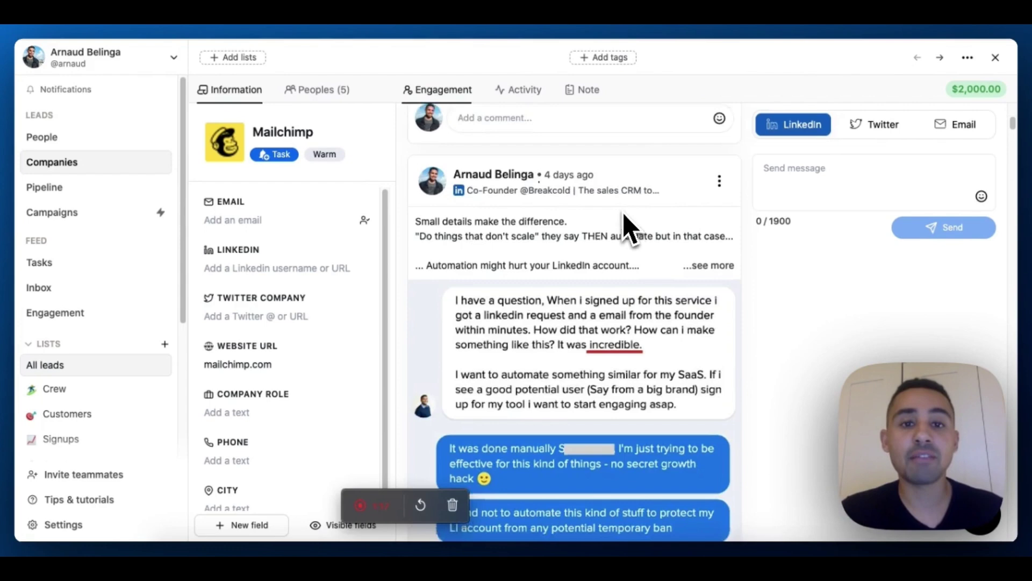
{"action": "scroll", "coordinate": [626, 223], "scroll_direction": "down", "scroll_amount": 15}
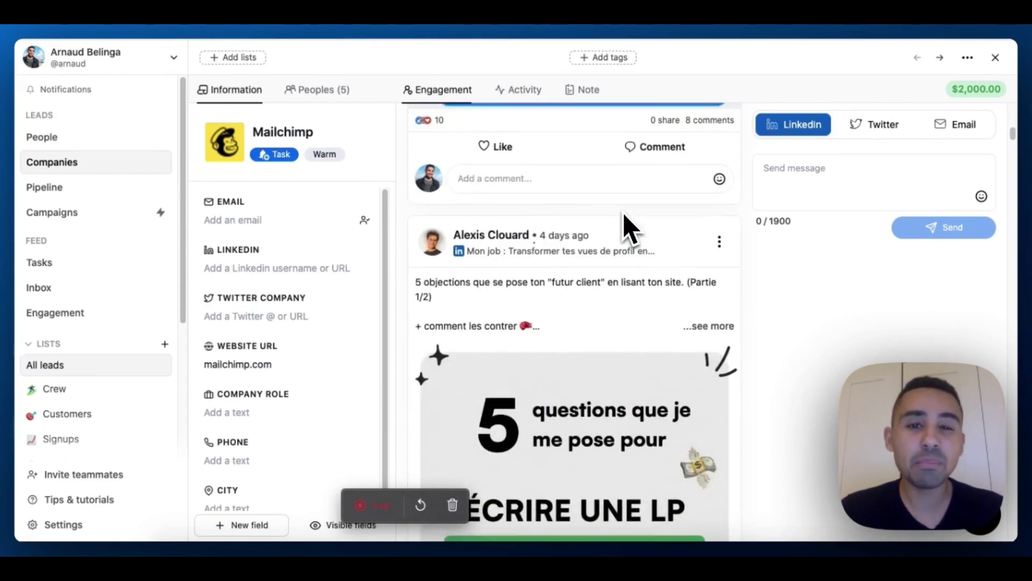
{"action": "scroll", "coordinate": [624, 213], "scroll_direction": "down", "scroll_amount": 10}
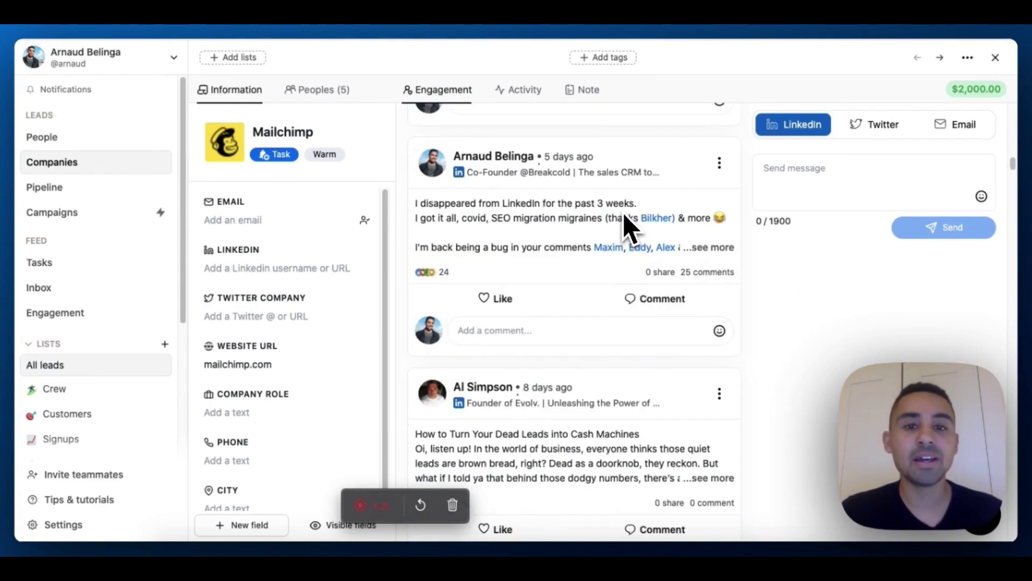
{"action": "scroll", "coordinate": [626, 226], "scroll_direction": "down", "scroll_amount": 1}
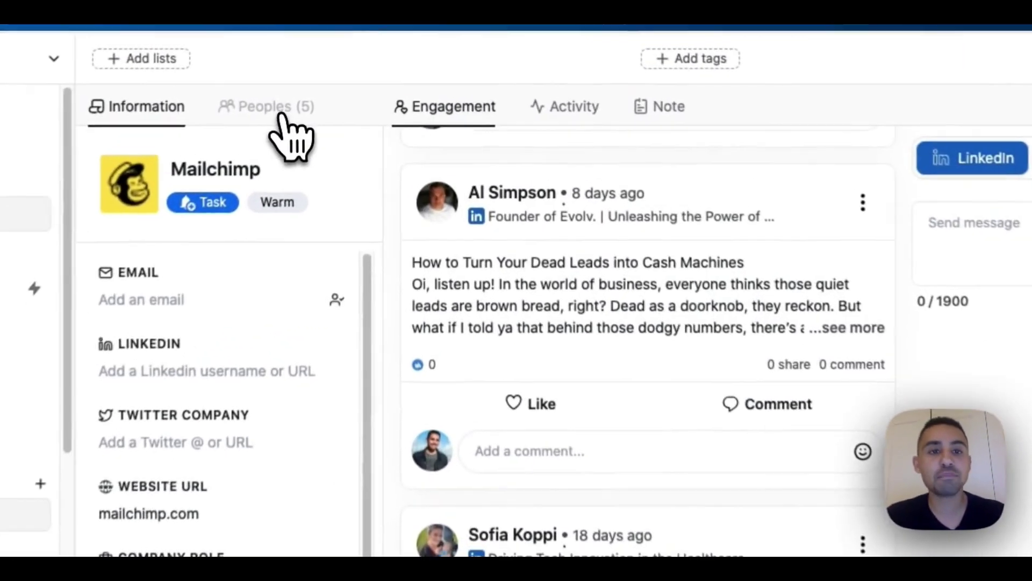
List the five people linked to Mailchimp in the Peoples (5) tab.
{"action": "left_click", "coordinate": [324, 91]}
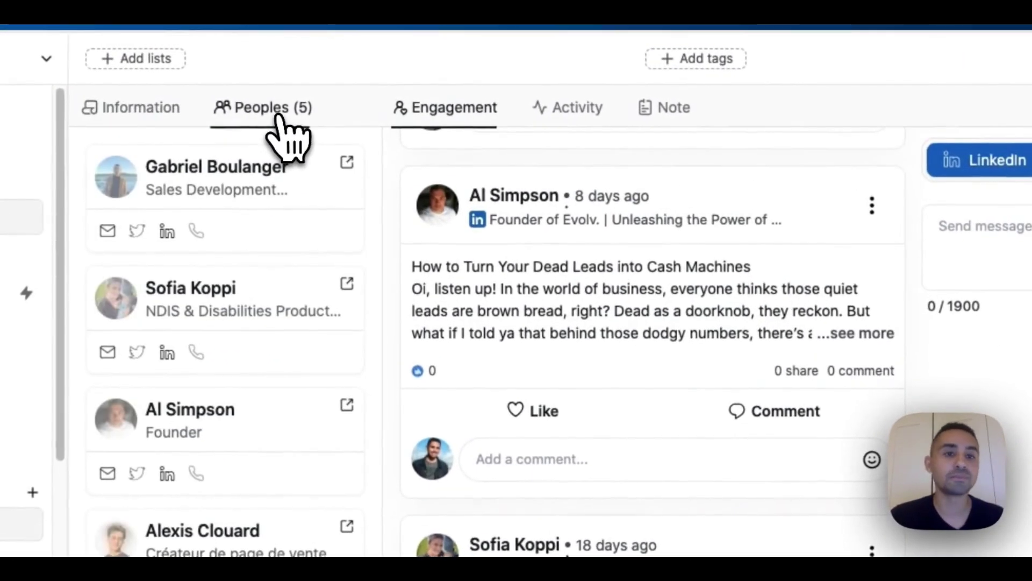
{"action": "scroll", "coordinate": [691, 346], "scroll_direction": "down", "scroll_amount": 9}
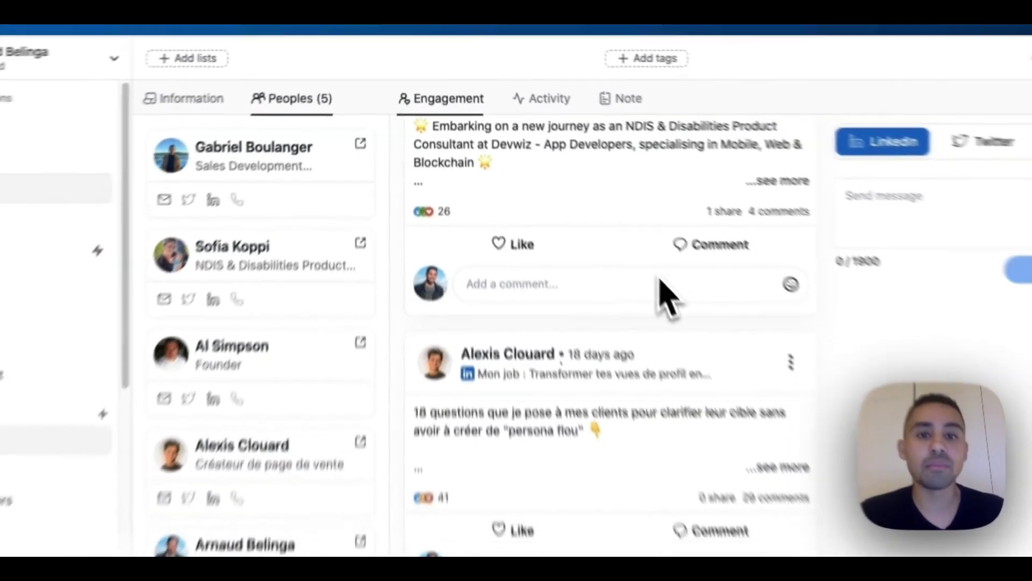
{"action": "scroll", "coordinate": [614, 226], "scroll_direction": "down", "scroll_amount": 4}
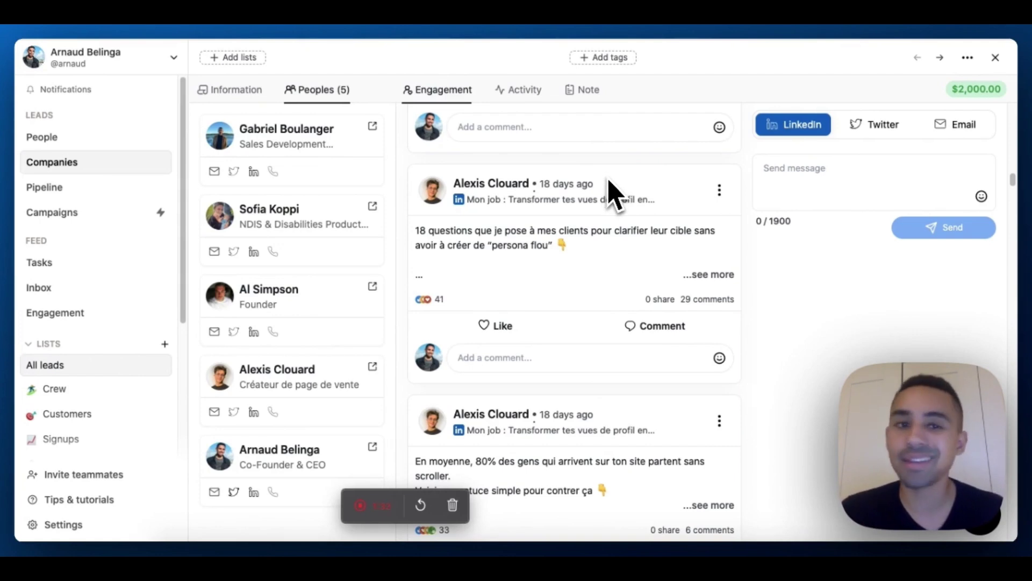
{"action": "scroll", "coordinate": [611, 185], "scroll_direction": "down", "scroll_amount": 10}
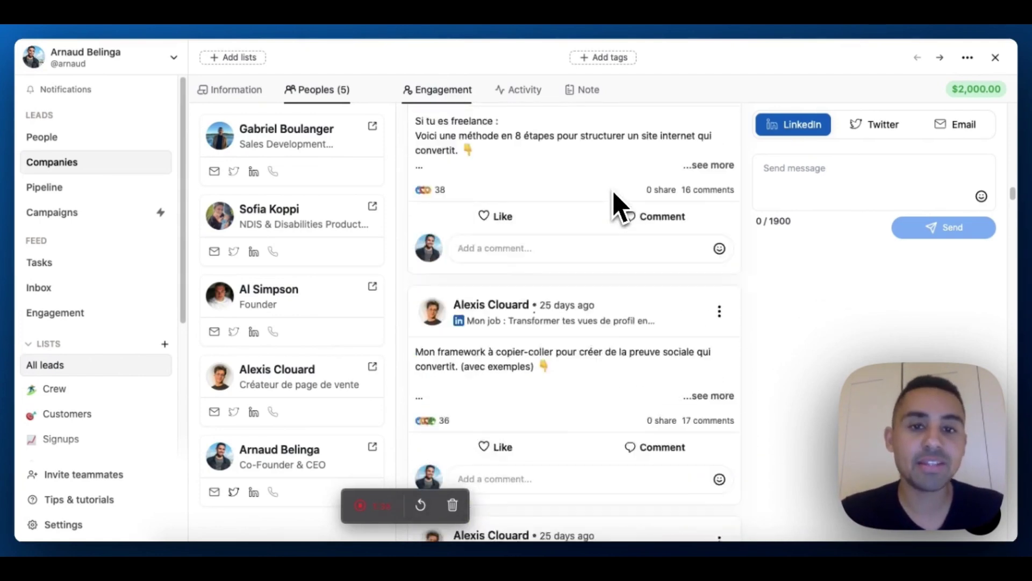
{"action": "scroll", "coordinate": [617, 207], "scroll_direction": "up", "scroll_amount": 5}
{"action": "scroll", "coordinate": [618, 206], "scroll_direction": "down", "scroll_amount": 12}
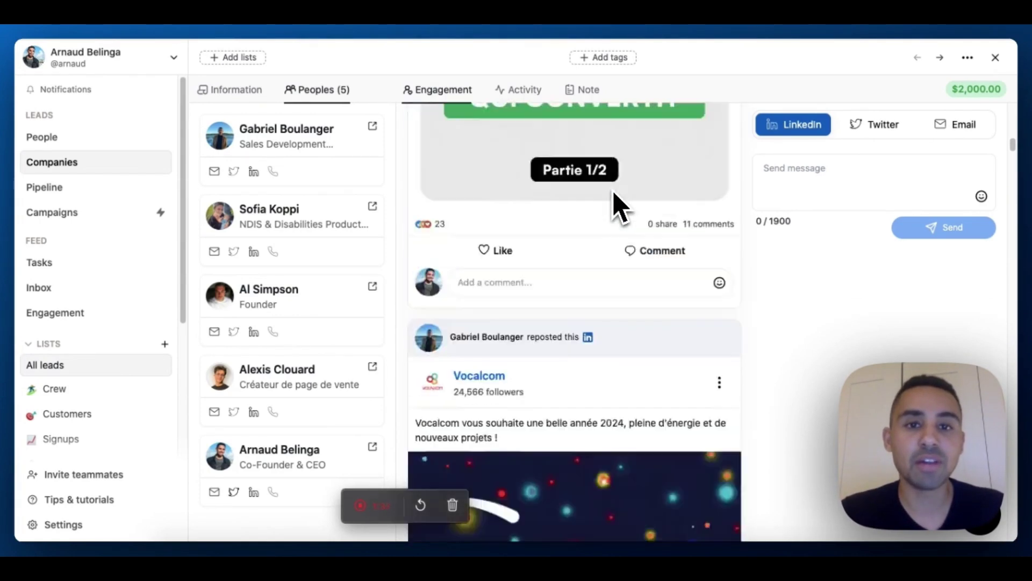
{"action": "scroll", "coordinate": [619, 208], "scroll_direction": "up", "scroll_amount": 5}
Narrow the feed to the second contact's posts, then to the founder contact's posts.
{"action": "scroll", "coordinate": [619, 208], "scroll_direction": "down", "scroll_amount": 5}
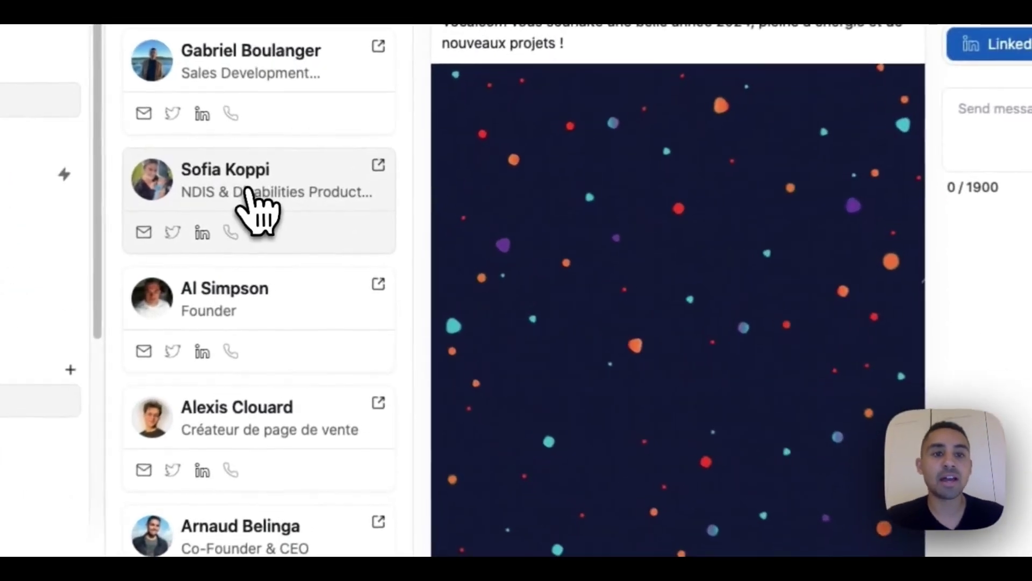
{"action": "left_click", "coordinate": [248, 196]}
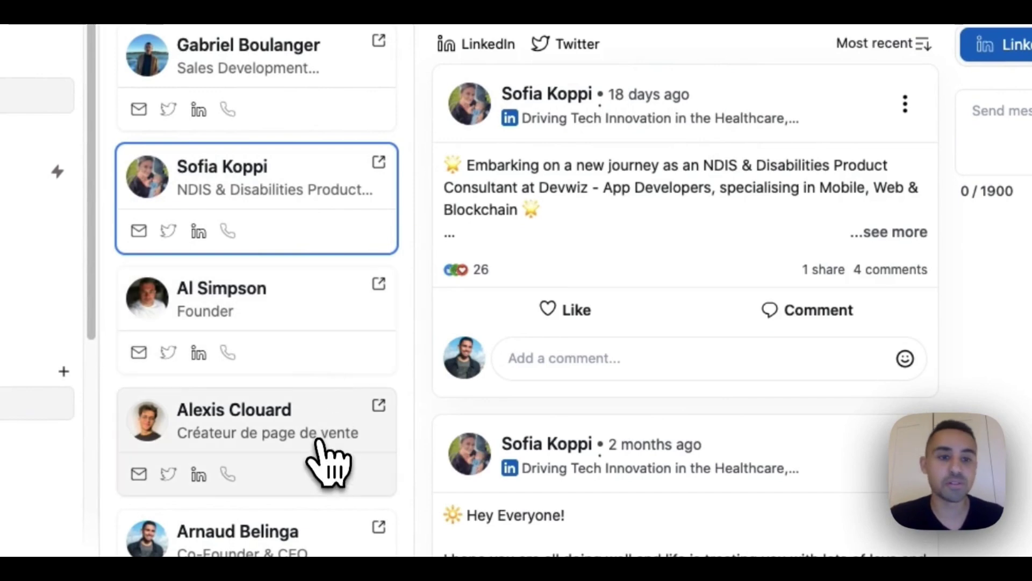
{"action": "left_click", "coordinate": [297, 311]}
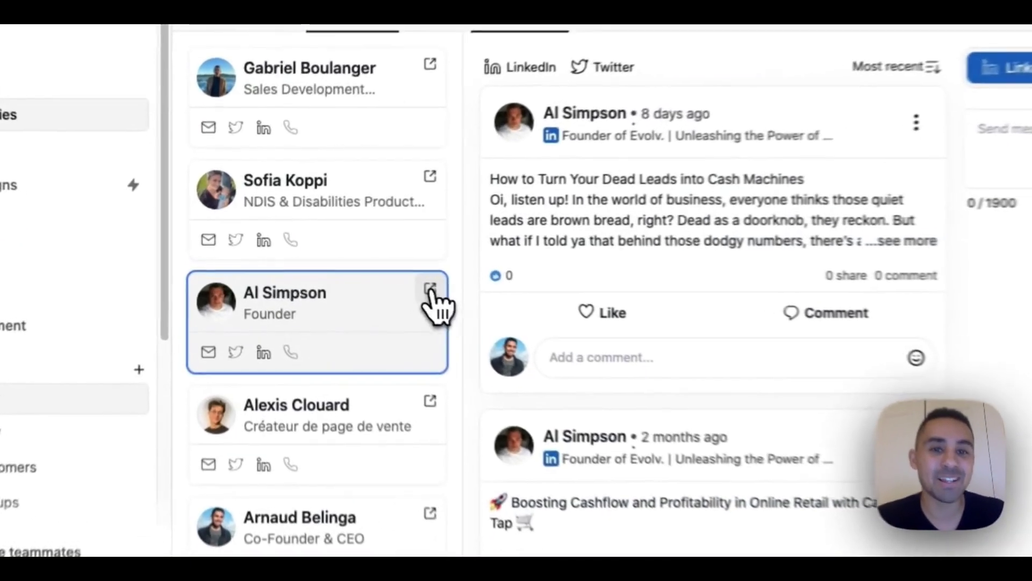
{"action": "left_click", "coordinate": [446, 291]}
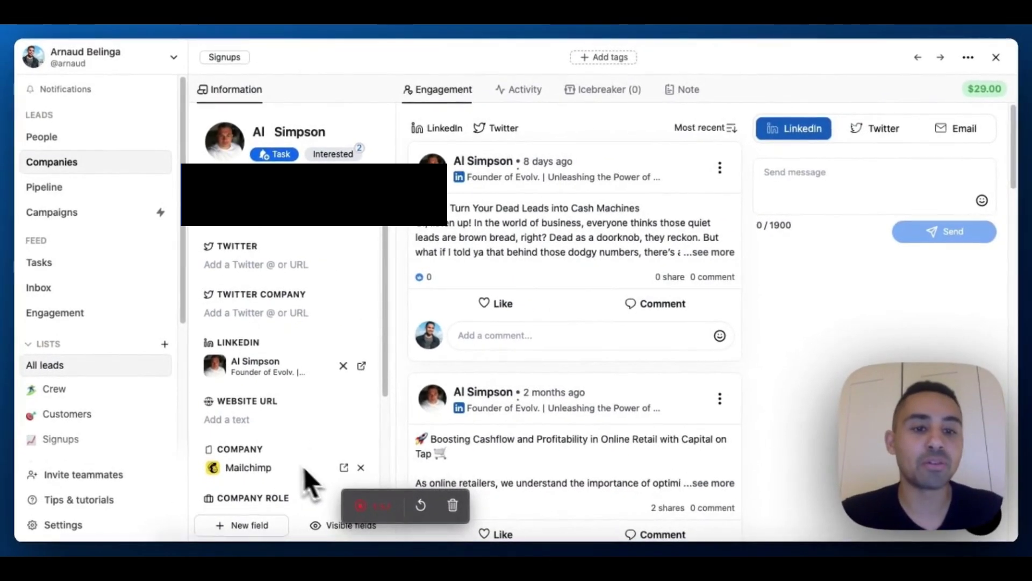
{"action": "scroll", "coordinate": [309, 430], "scroll_direction": "down", "scroll_amount": 2}
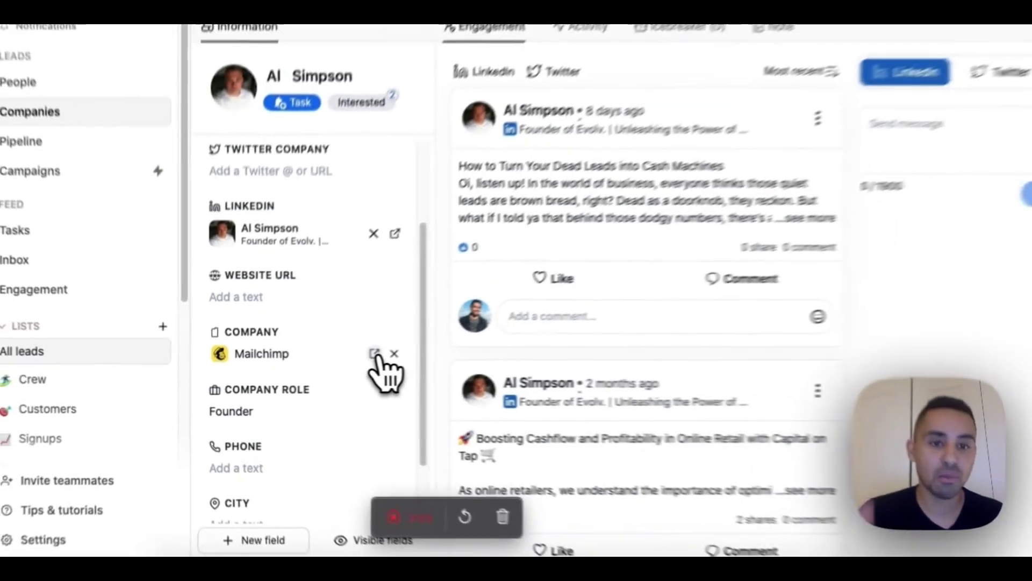
{"action": "left_click", "coordinate": [431, 328]}
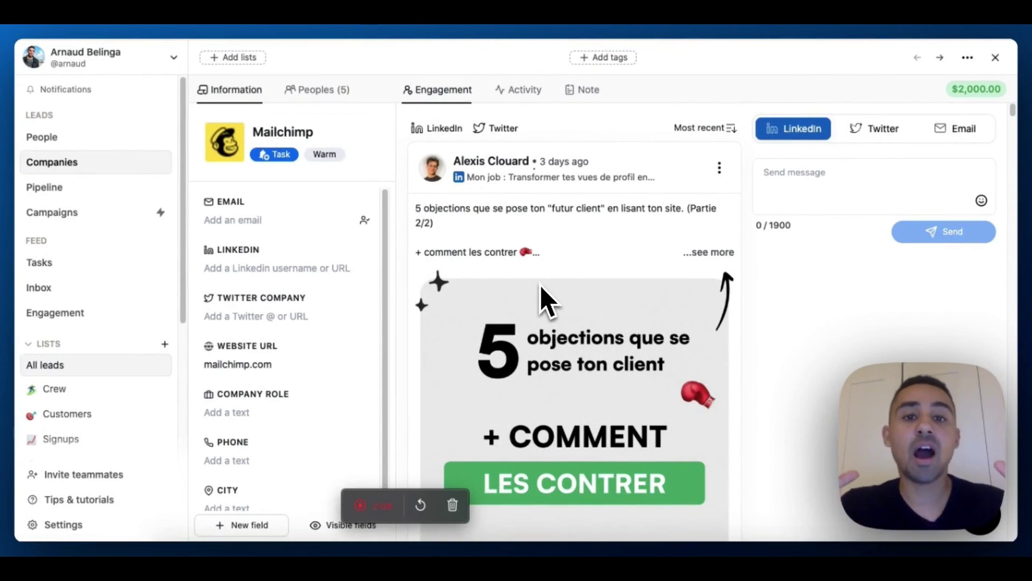
{"action": "scroll", "coordinate": [541, 288], "scroll_direction": "down", "scroll_amount": 15}
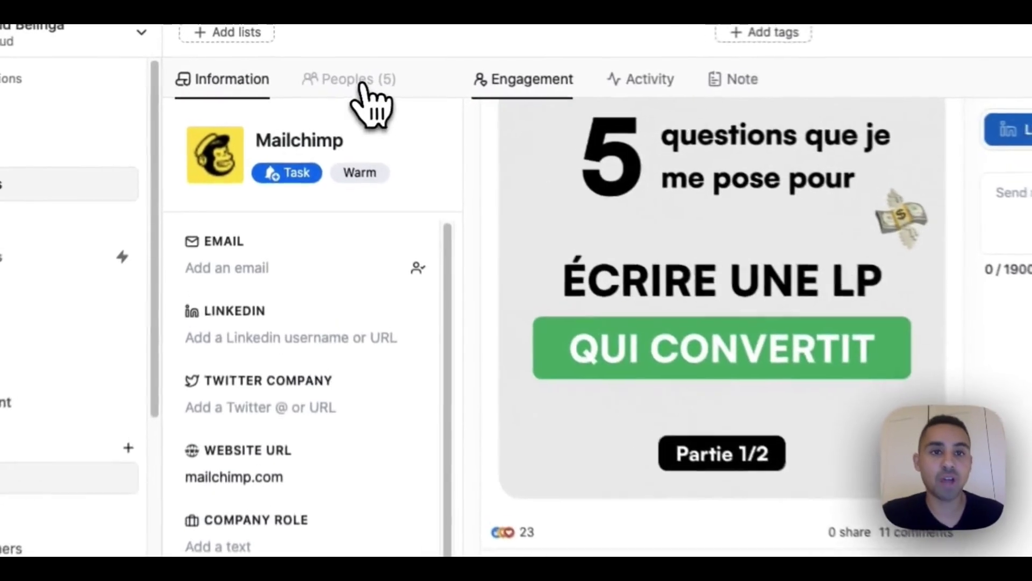
{"action": "left_click", "coordinate": [317, 89]}
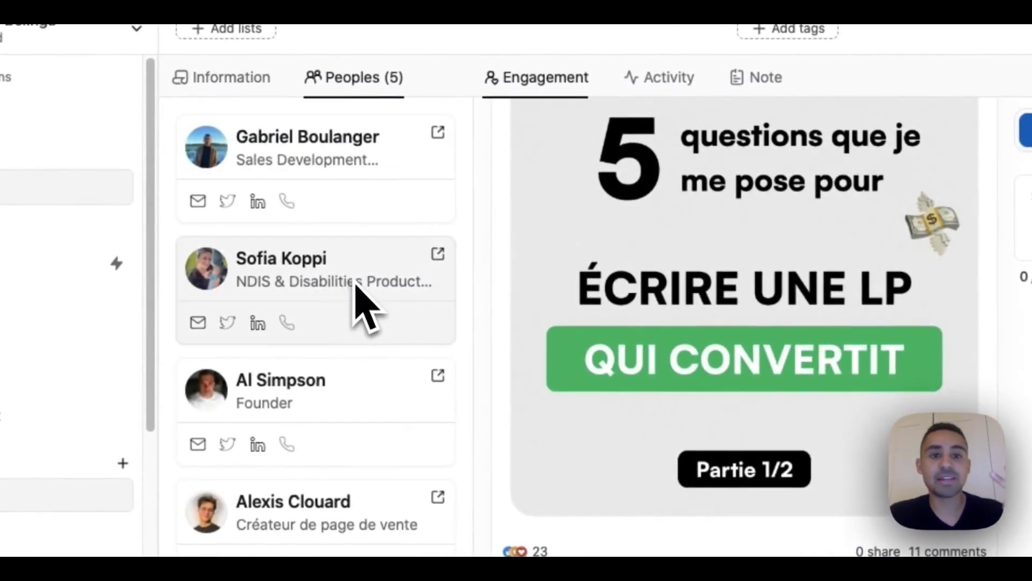
{"action": "left_click", "coordinate": [375, 417]}
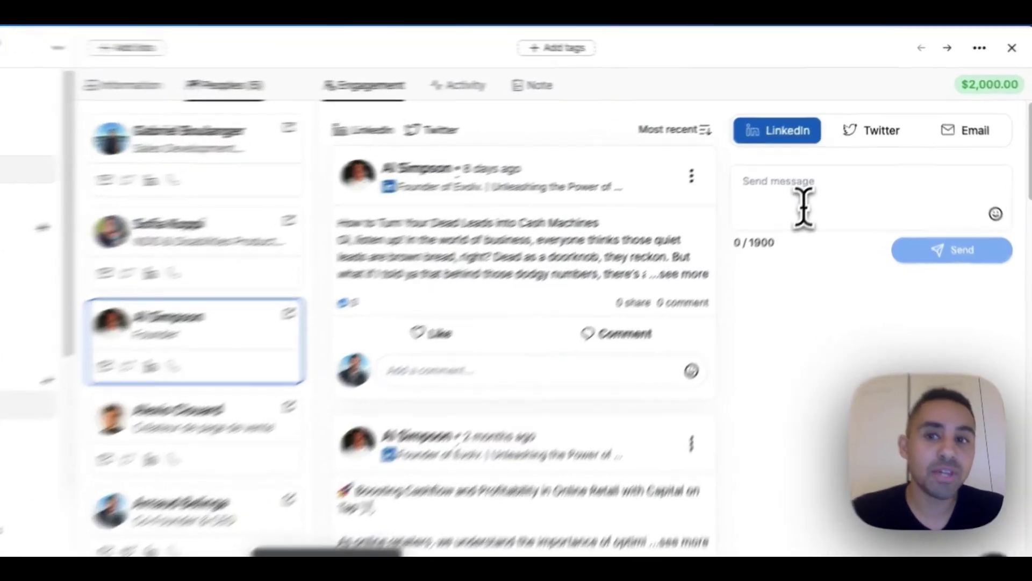
{"action": "left_click", "coordinate": [814, 196]}
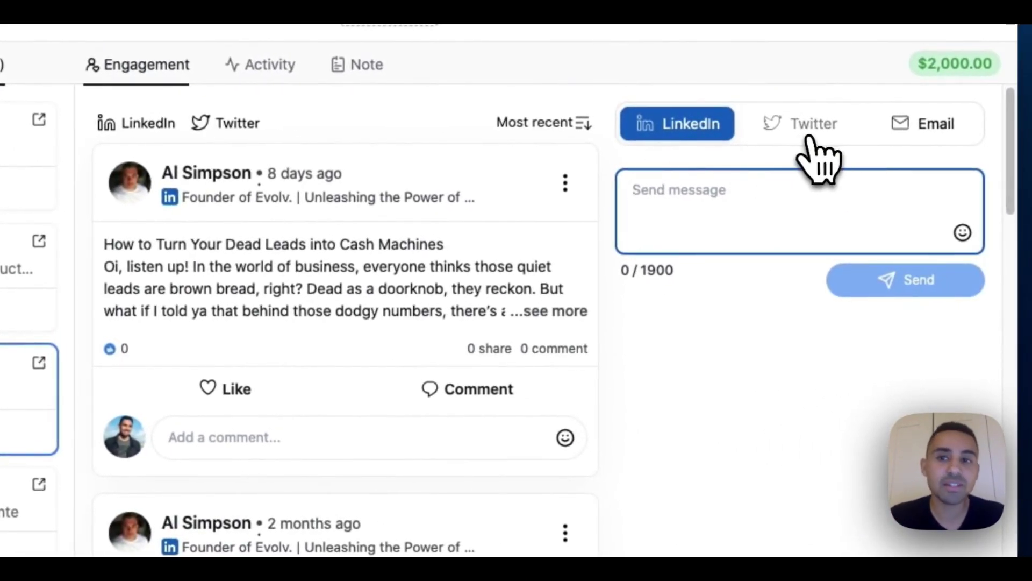
{"action": "left_click", "coordinate": [820, 134]}
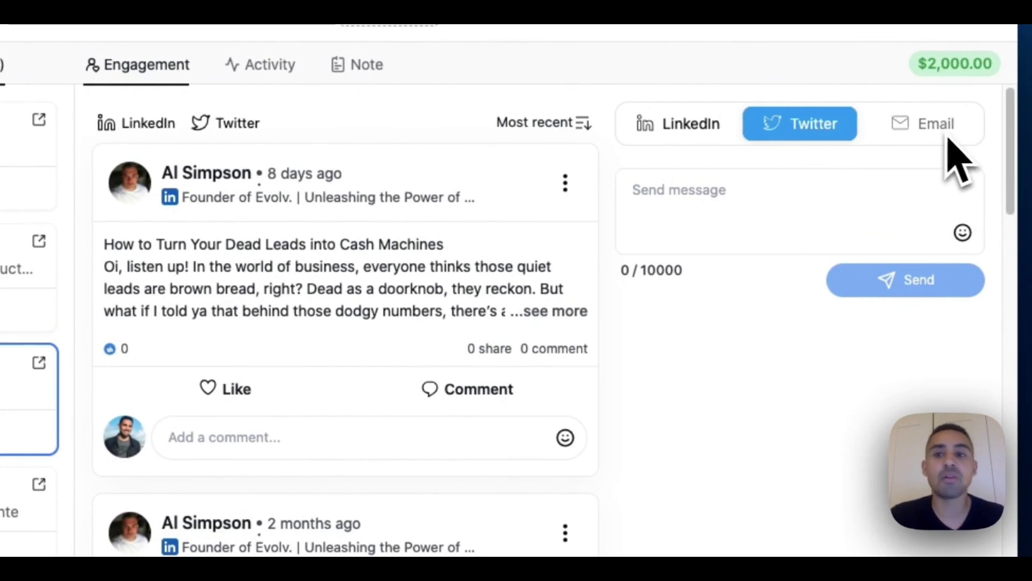
{"action": "left_click", "coordinate": [723, 151]}
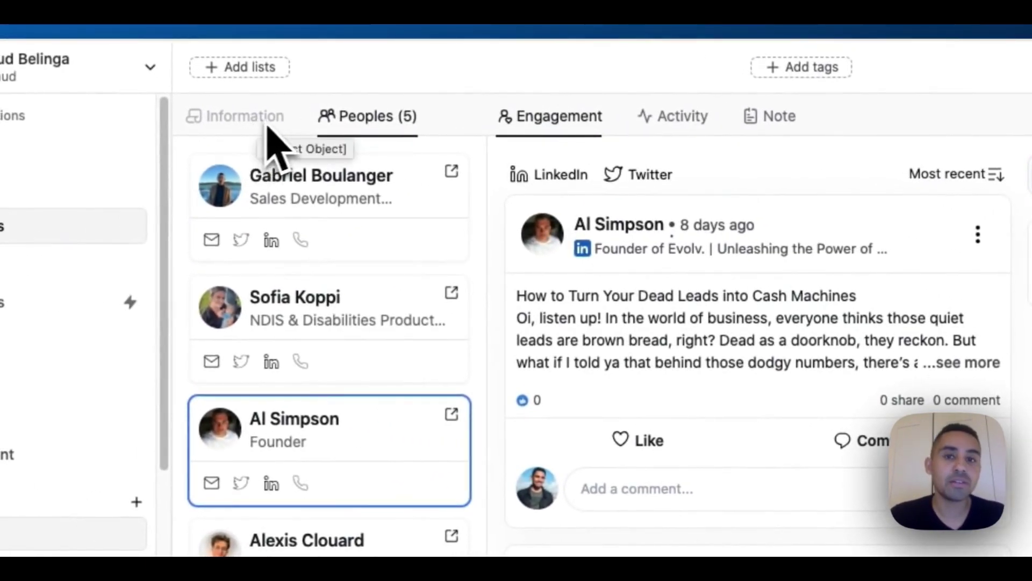
View Mailchimp's Activity history, filtering first to Notes, then to Interactions.
{"action": "left_click", "coordinate": [669, 128]}
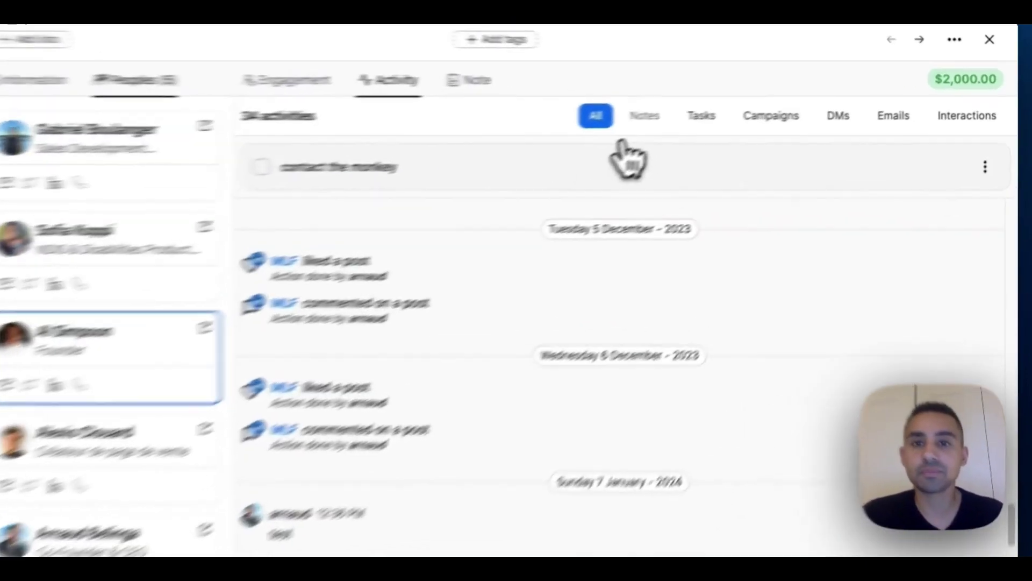
{"action": "left_click", "coordinate": [722, 118]}
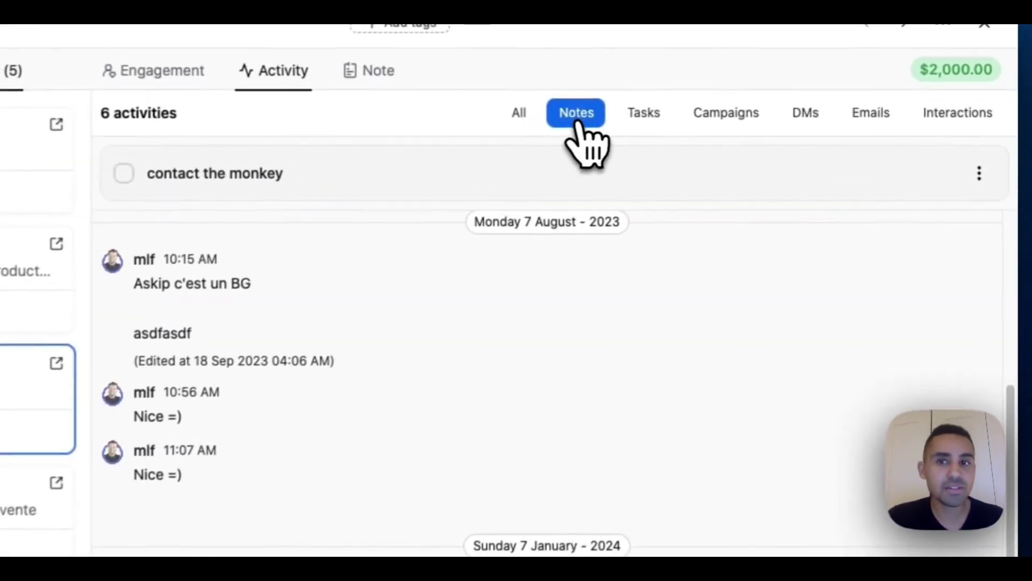
{"action": "left_click", "coordinate": [949, 116]}
Expand a commented post in the activity history to read it, then collapse it.
{"action": "scroll", "coordinate": [884, 377], "scroll_direction": "down", "scroll_amount": 2}
{"action": "mouse_move", "coordinate": [954, 341]}
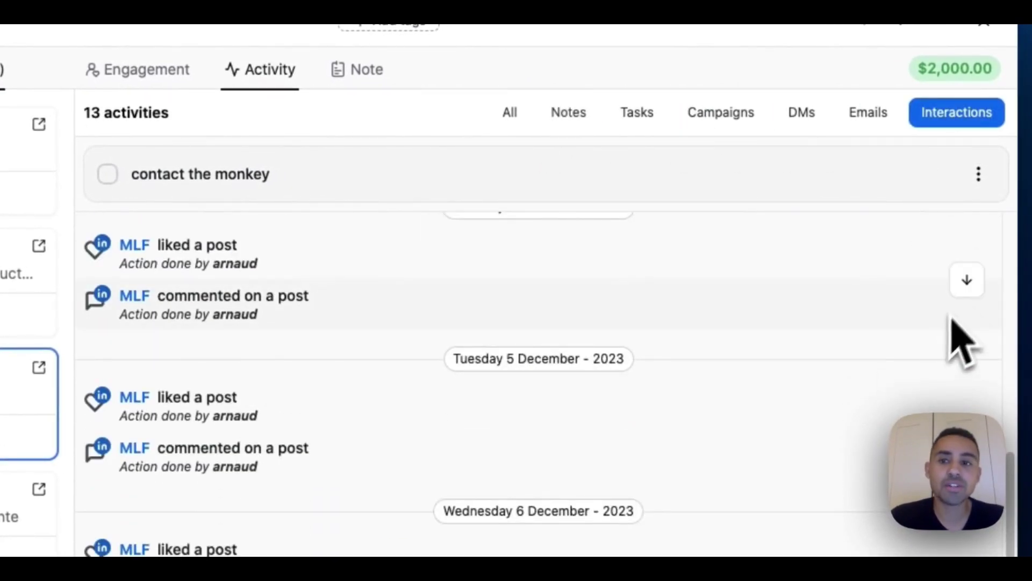
{"action": "left_click", "coordinate": [966, 280]}
{"action": "scroll", "coordinate": [817, 357], "scroll_direction": "down", "scroll_amount": 5}
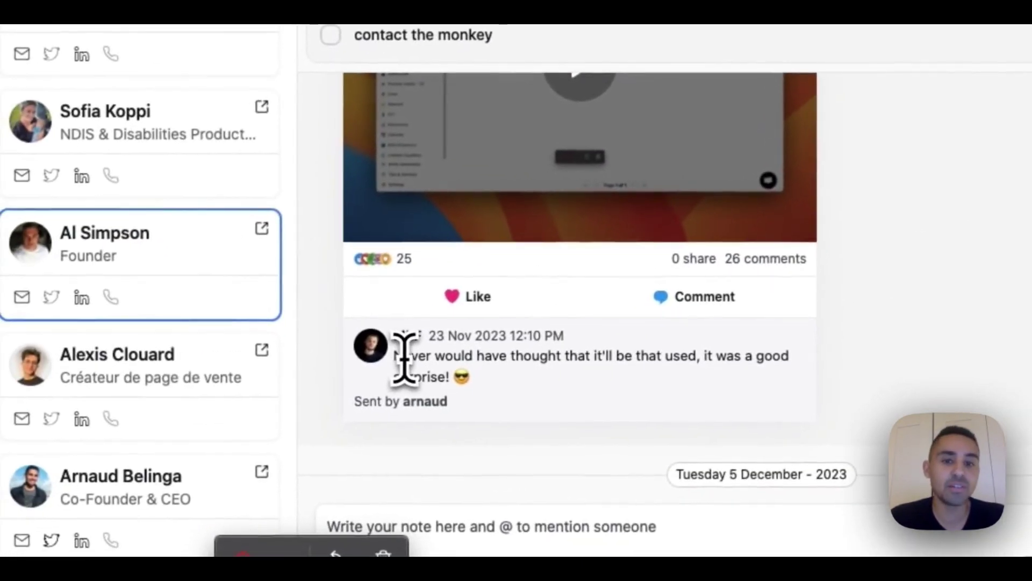
{"action": "scroll", "coordinate": [406, 355], "scroll_direction": "up", "scroll_amount": 8}
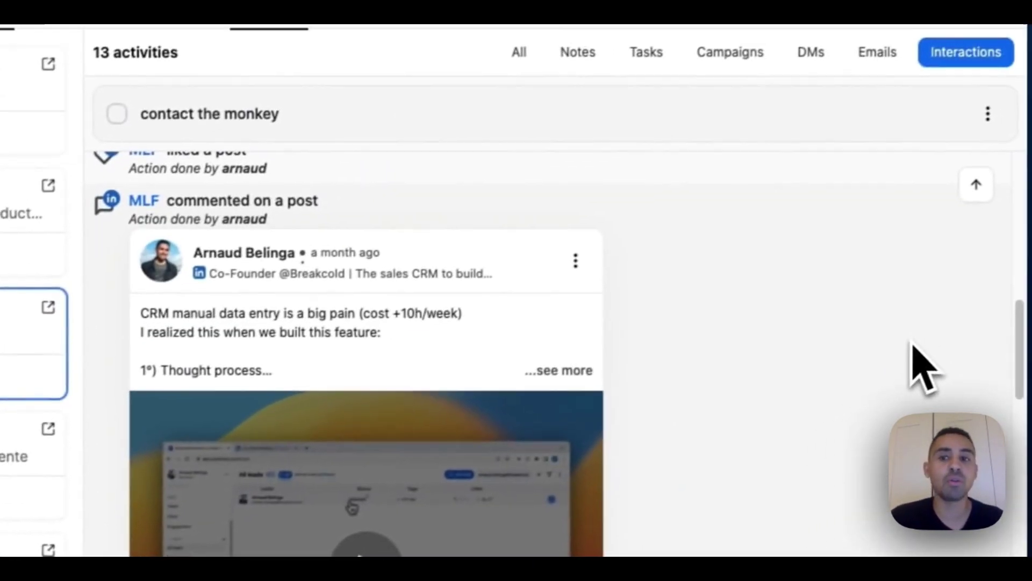
{"action": "left_click", "coordinate": [964, 198]}
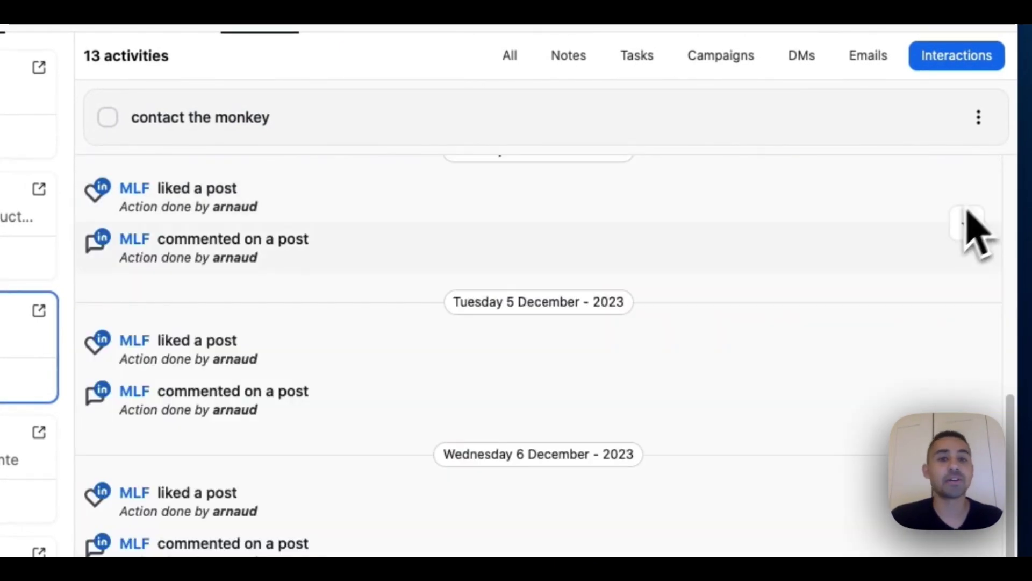
{"action": "scroll", "coordinate": [541, 265], "scroll_direction": "up", "scroll_amount": 5}
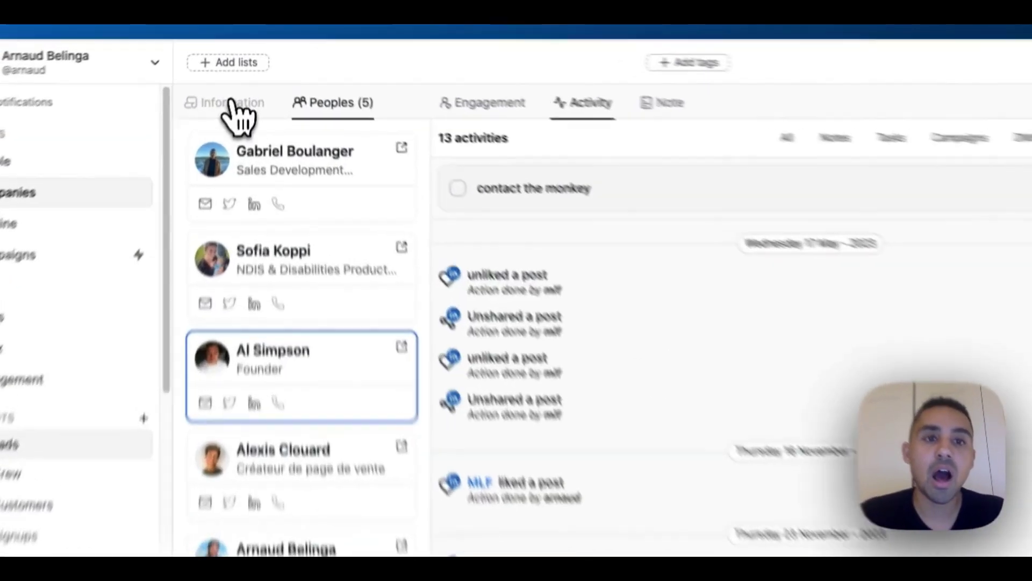
Review Mailchimp's Information details, then close the record.
{"action": "left_click", "coordinate": [232, 102]}
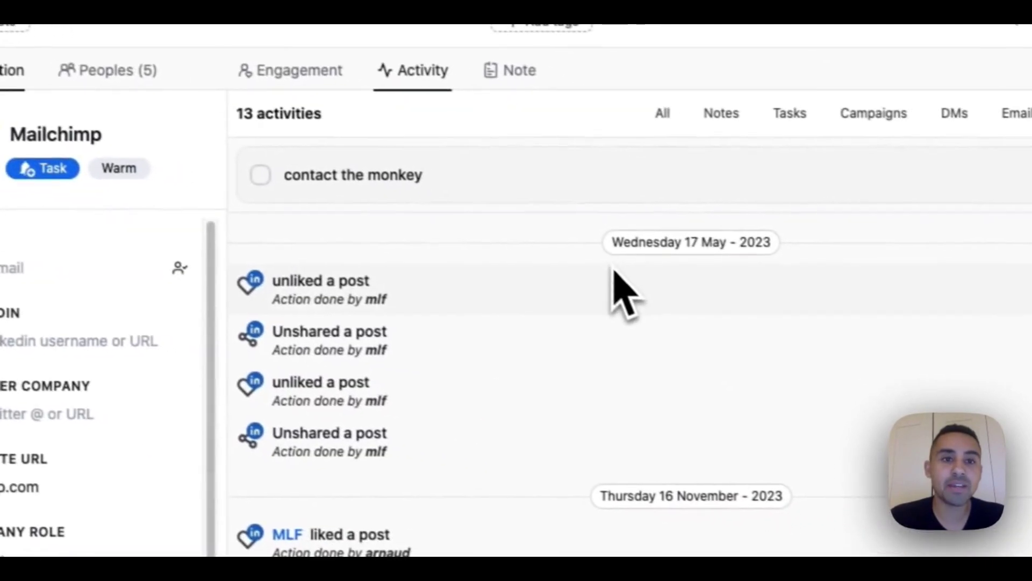
{"action": "scroll", "coordinate": [618, 293], "scroll_direction": "down", "scroll_amount": 5}
{"action": "scroll", "coordinate": [619, 293], "scroll_direction": "up", "scroll_amount": 5}
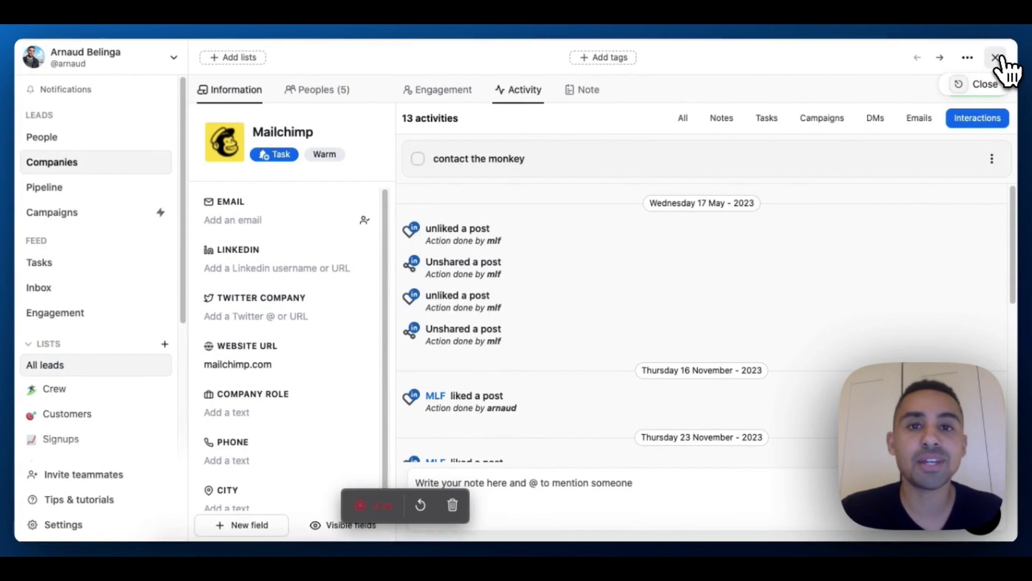
{"action": "left_click", "coordinate": [995, 58]}
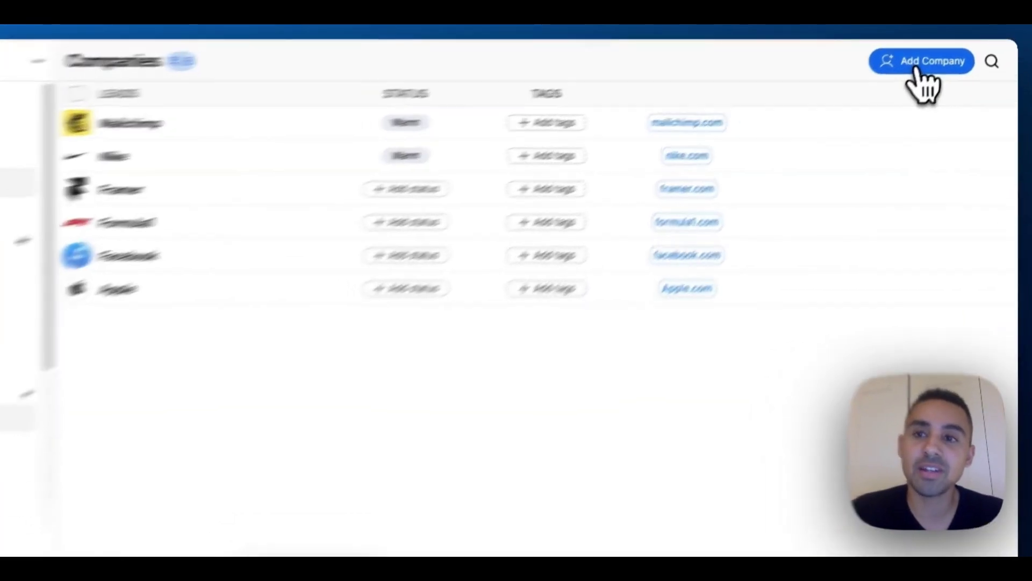
Create a new company named 'Figma' with the domain figma.com.
{"action": "left_click", "coordinate": [921, 63]}
{"action": "left_click", "coordinate": [289, 369]}
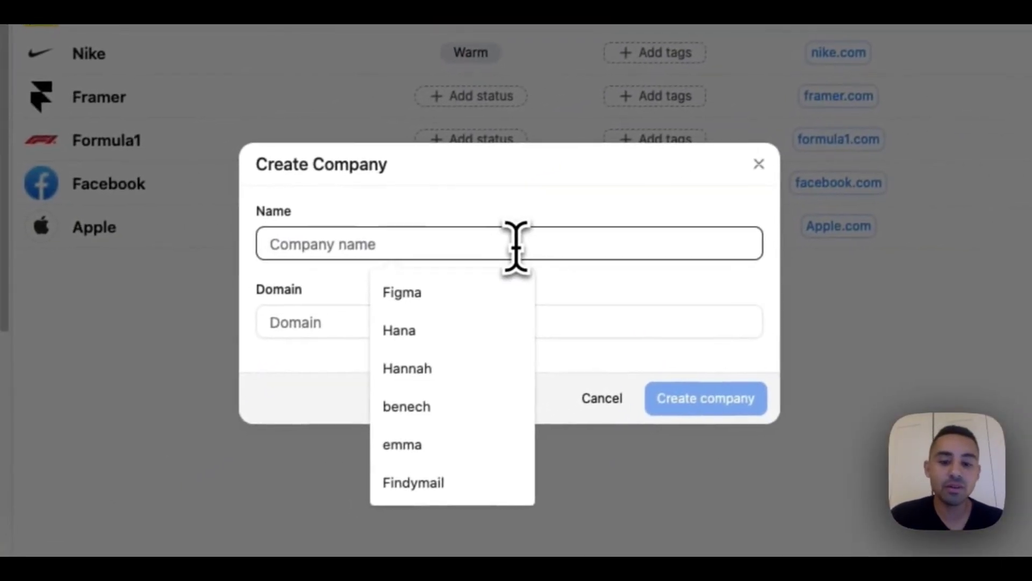
{"action": "type", "text": "Figma"}
{"action": "left_click", "coordinate": [405, 308]}
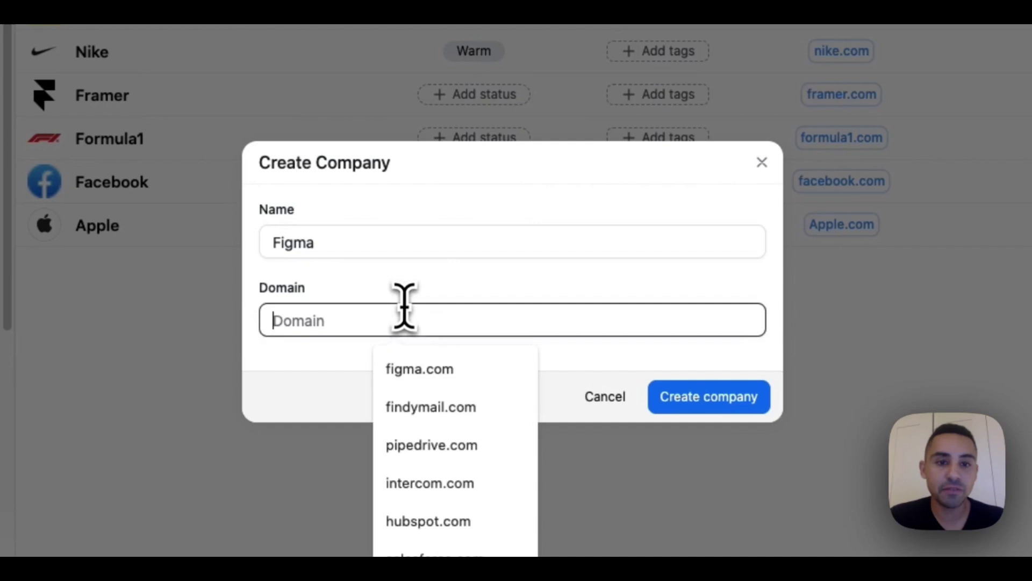
{"action": "key", "text": "Down"}
{"action": "key", "text": "Return"}
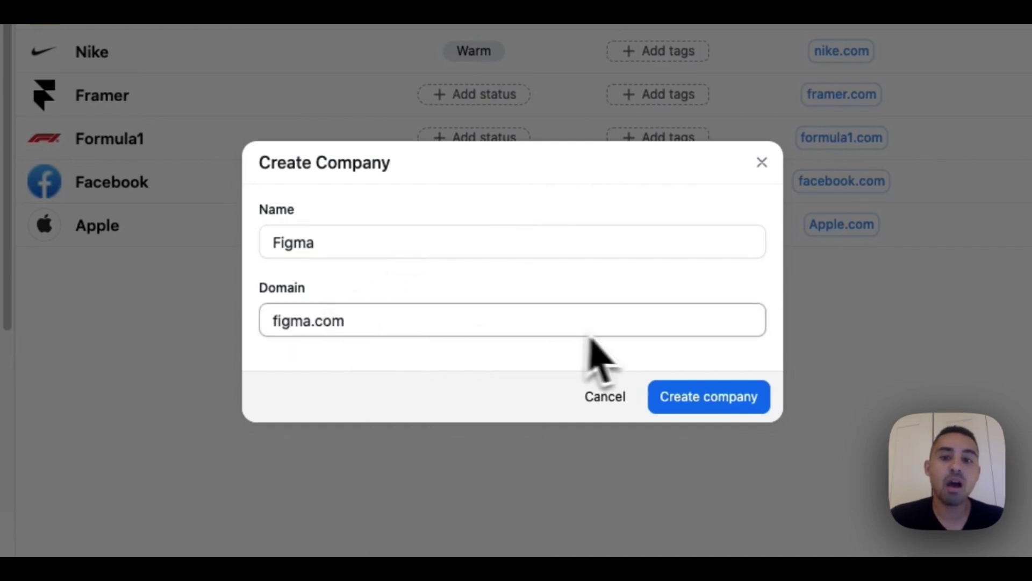
{"action": "left_click", "coordinate": [730, 398]}
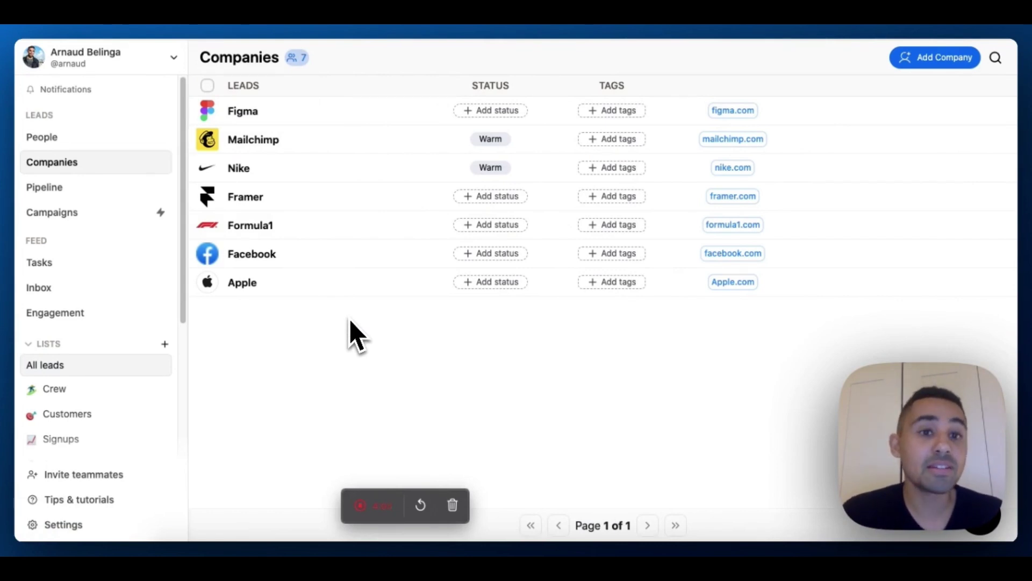
Search the People leads by the contact's first name, narrowing the list to 16 matches.
{"action": "scroll", "coordinate": [81, 346], "scroll_direction": "down", "scroll_amount": 3}
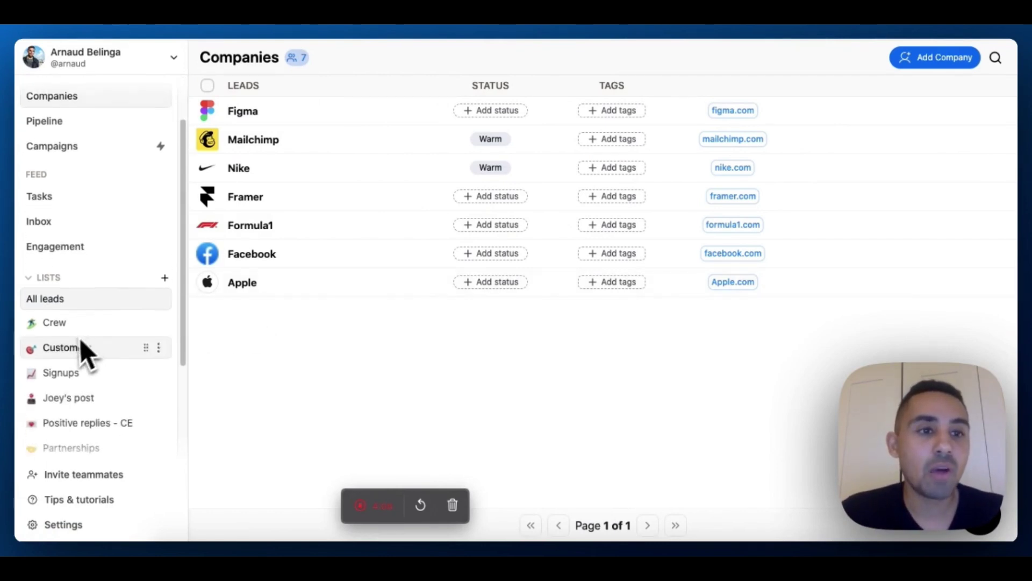
{"action": "scroll", "coordinate": [83, 295], "scroll_direction": "up", "scroll_amount": 3}
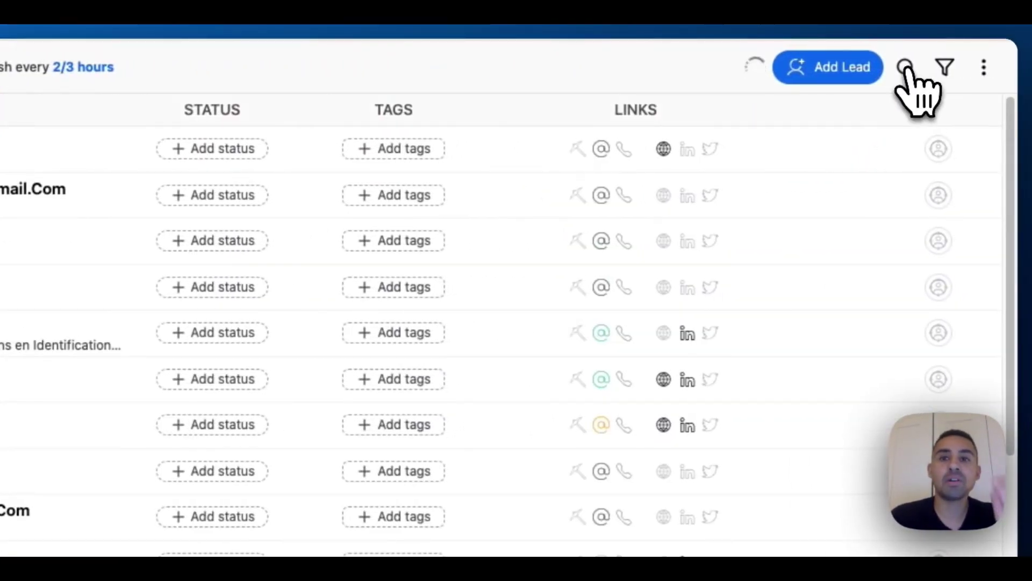
{"action": "left_click", "coordinate": [907, 68]}
{"action": "type", "text": "max"}
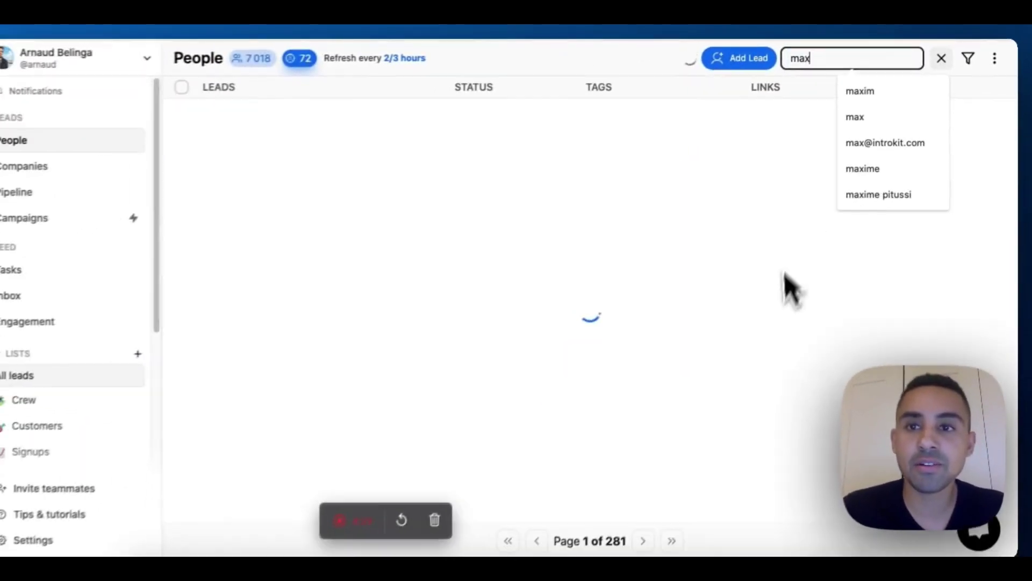
{"action": "type", "text": "im"}
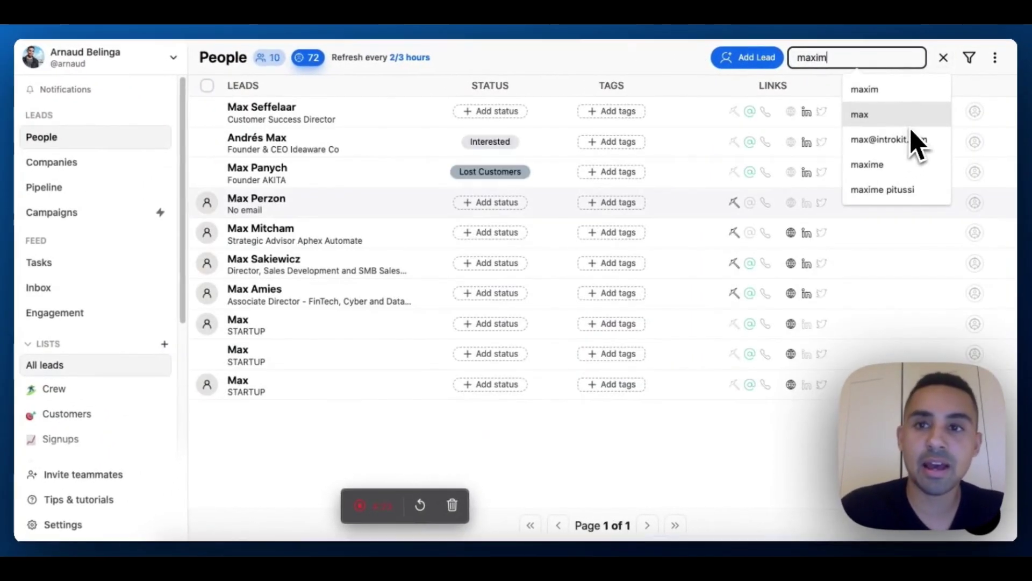
{"action": "left_click", "coordinate": [916, 140]}
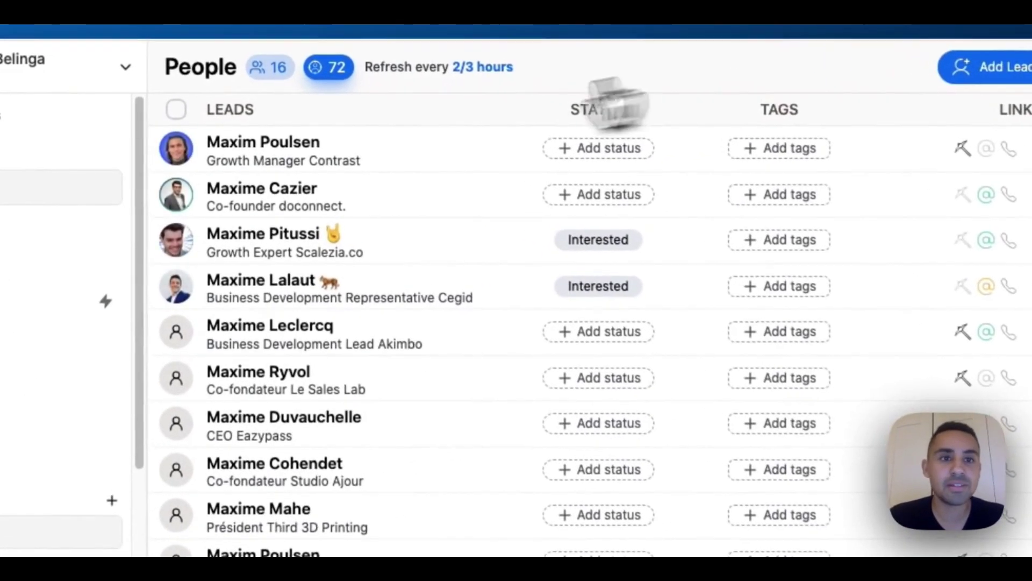
Open the found lead and replace its company Contrast with Figma.
{"action": "left_click", "coordinate": [270, 159]}
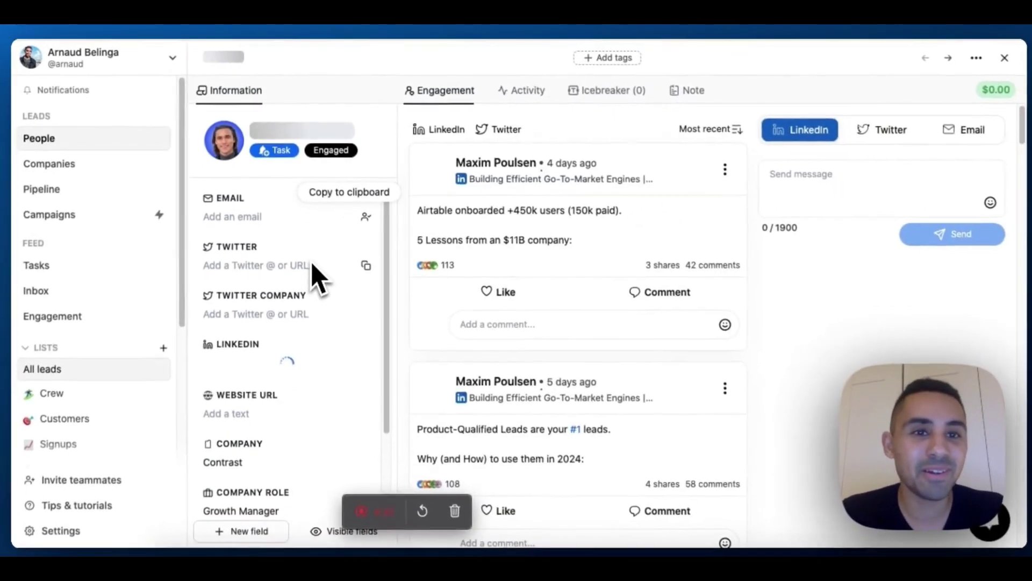
{"action": "scroll", "coordinate": [314, 272], "scroll_direction": "down", "scroll_amount": 3}
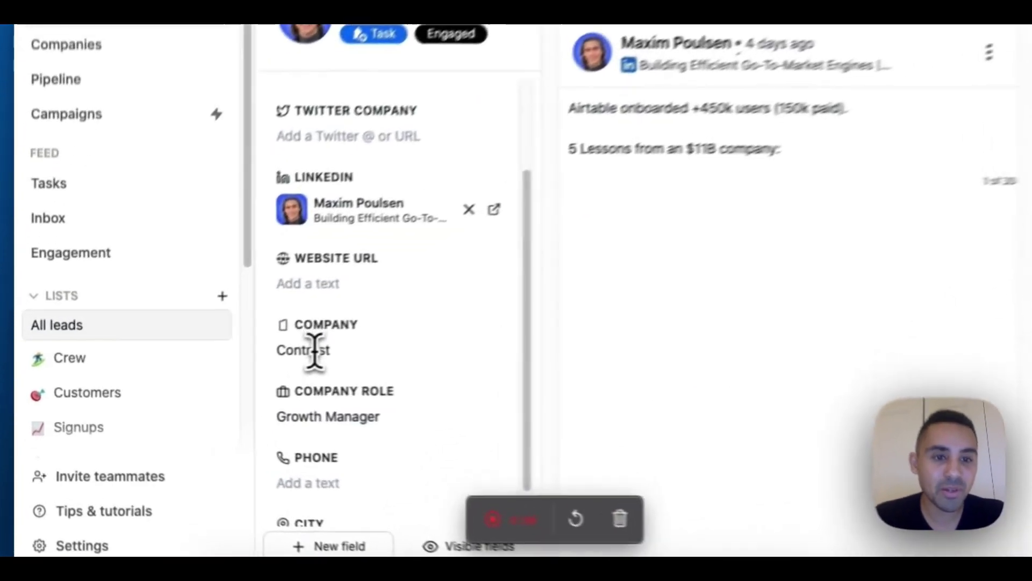
{"action": "left_click", "coordinate": [314, 351]}
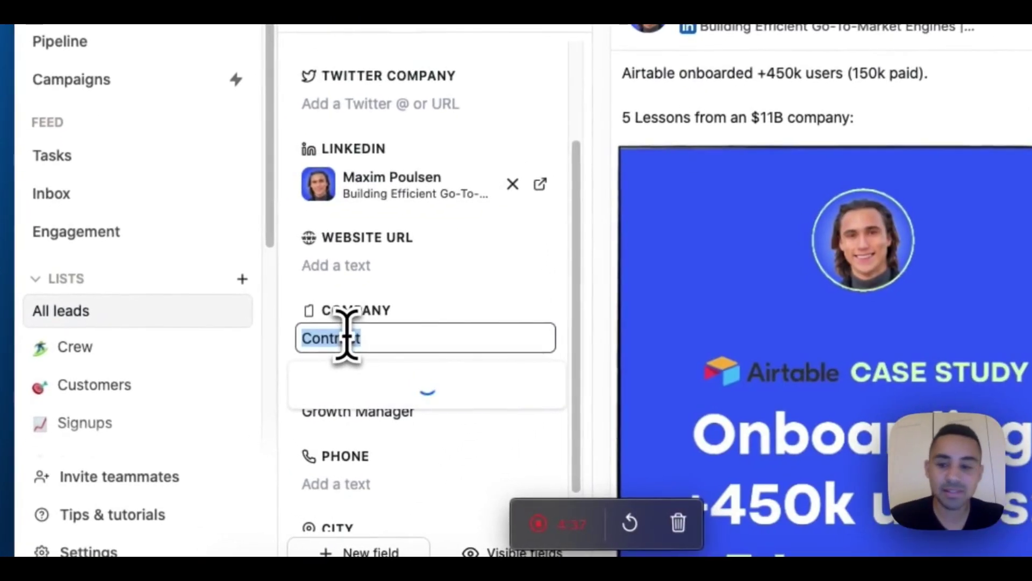
{"action": "key", "text": "BackSpace"}
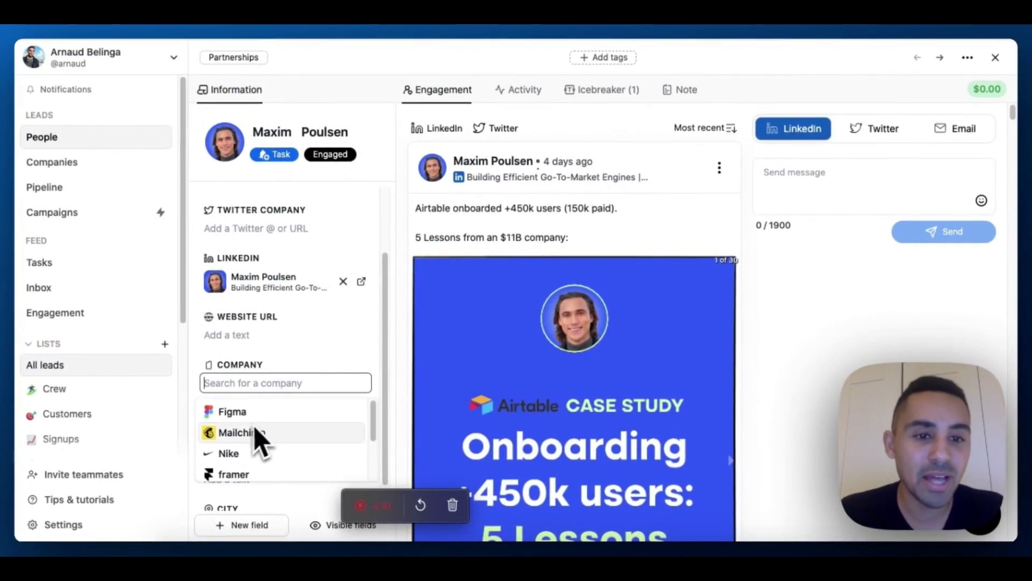
{"action": "scroll", "coordinate": [288, 444], "scroll_direction": "down", "scroll_amount": 3}
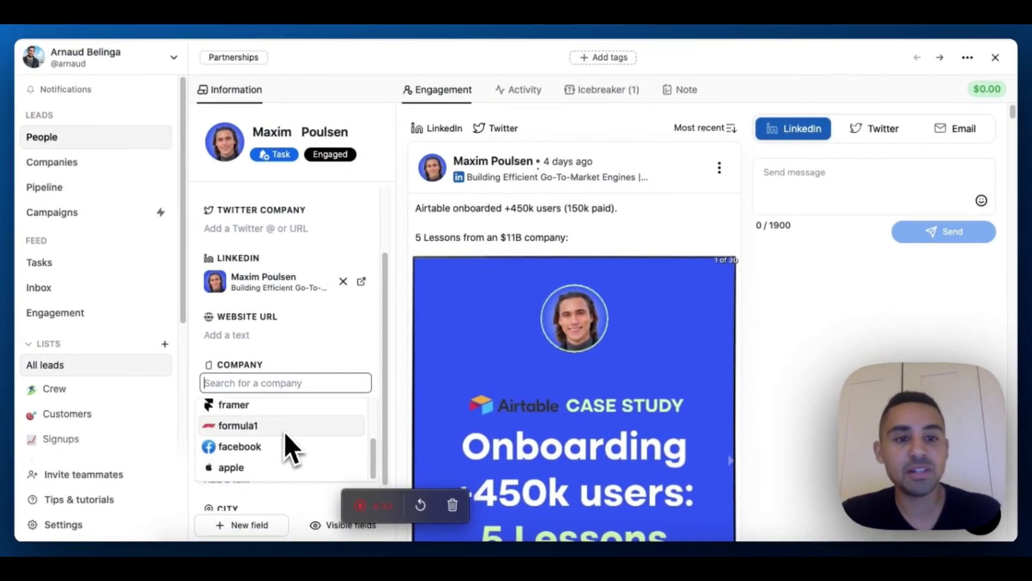
{"action": "scroll", "coordinate": [290, 449], "scroll_direction": "up", "scroll_amount": 3}
{"action": "scroll", "coordinate": [263, 424], "scroll_direction": "down", "scroll_amount": 1}
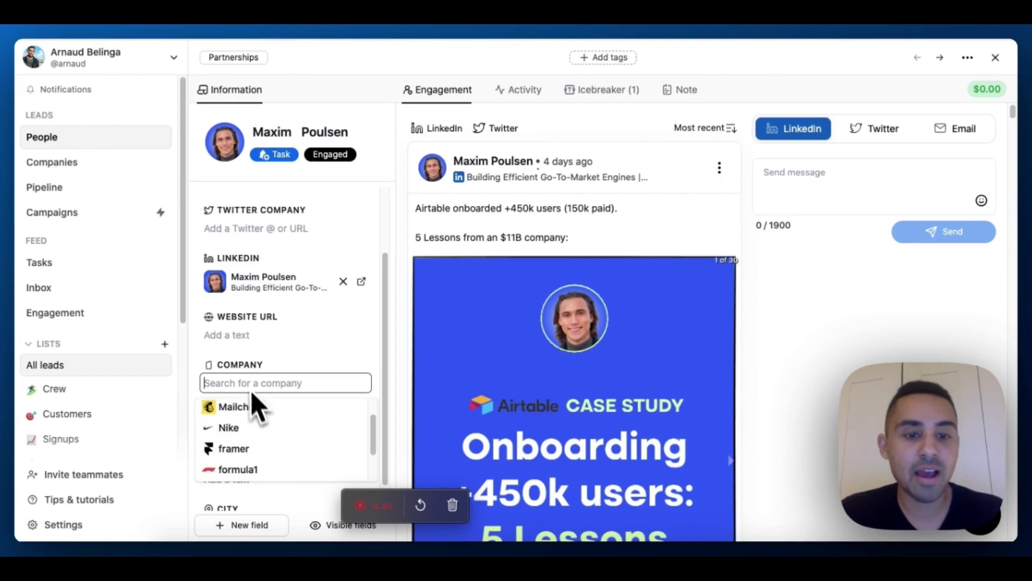
{"action": "type", "text": "figma"}
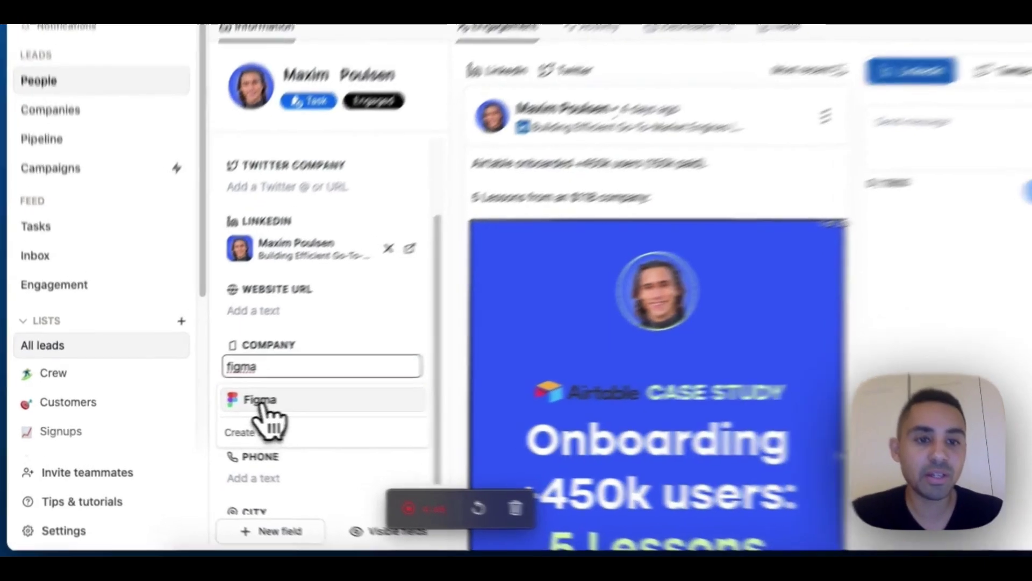
{"action": "left_click", "coordinate": [250, 415]}
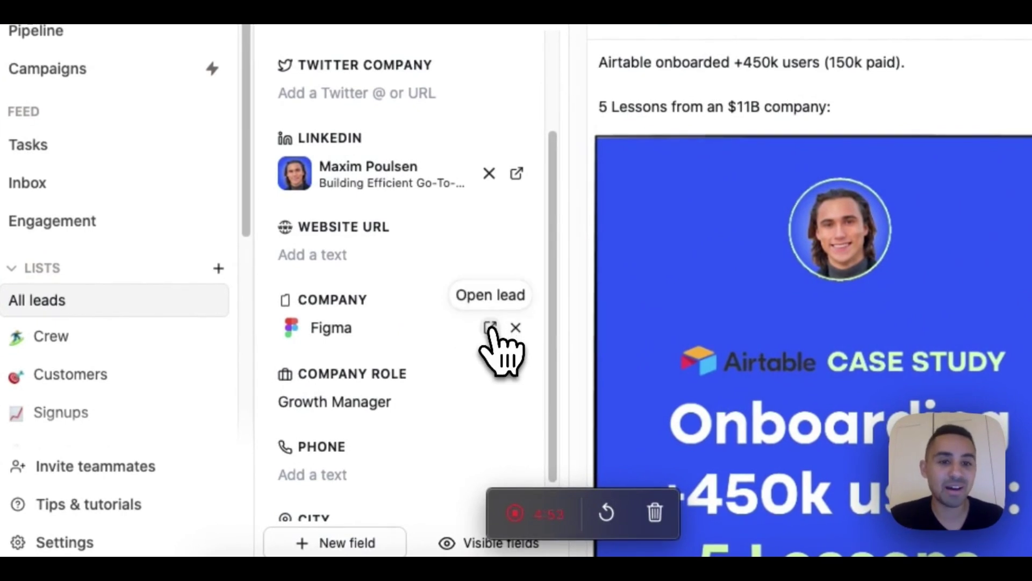
Open Figma's record, confirm the contact in its People (1) tab, then return to Information.
{"action": "left_click", "coordinate": [490, 328]}
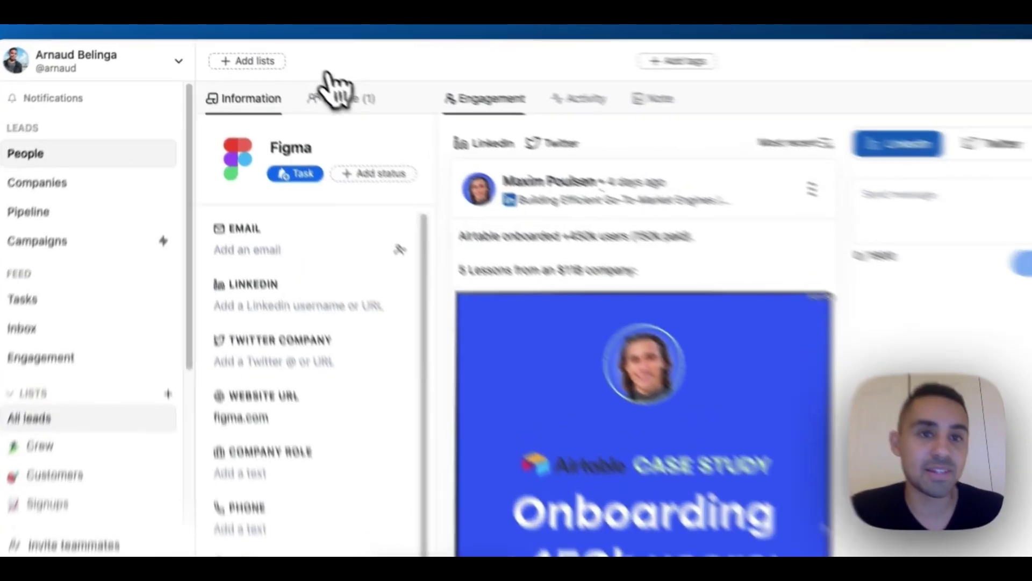
{"action": "left_click", "coordinate": [317, 89]}
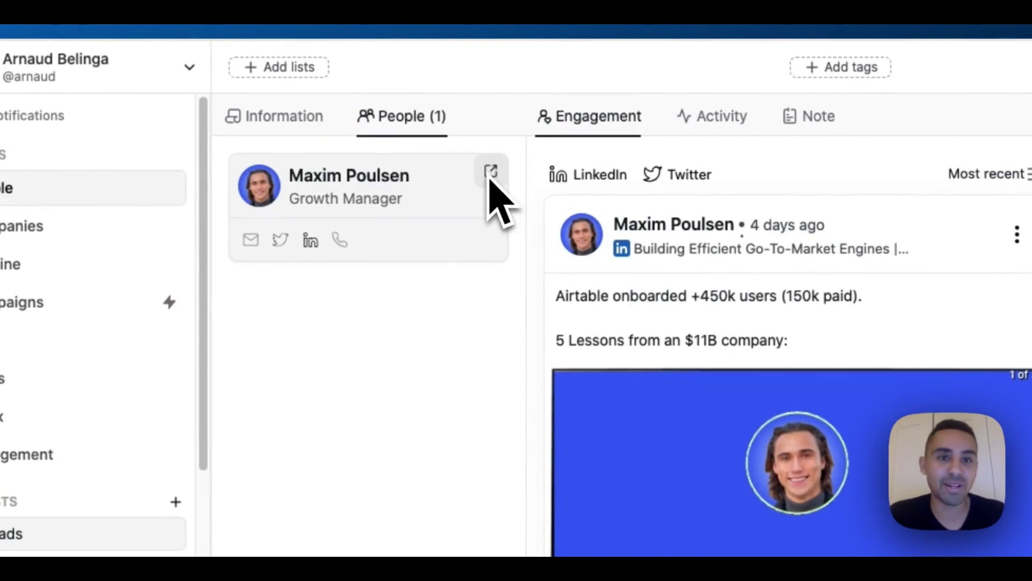
{"action": "left_click", "coordinate": [294, 128]}
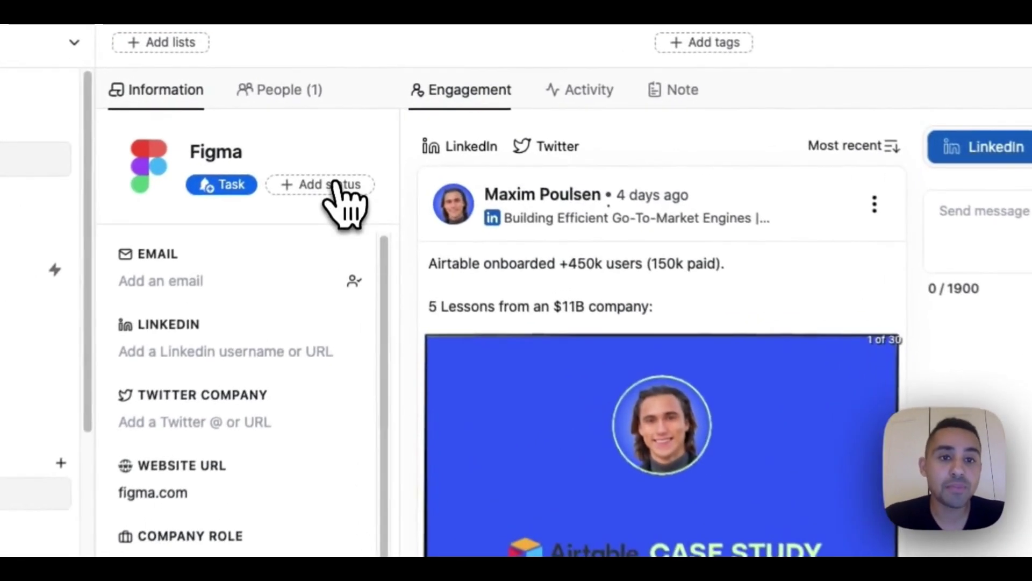
Set Figma's status to Interested and close its record to reveal the Pipeline board.
{"action": "left_click", "coordinate": [359, 154]}
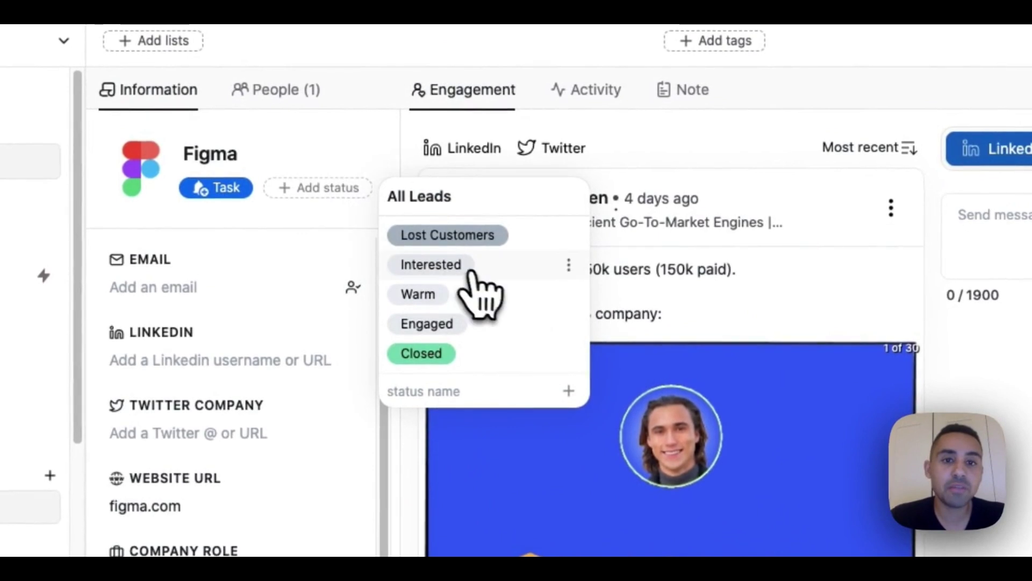
{"action": "left_click", "coordinate": [457, 264]}
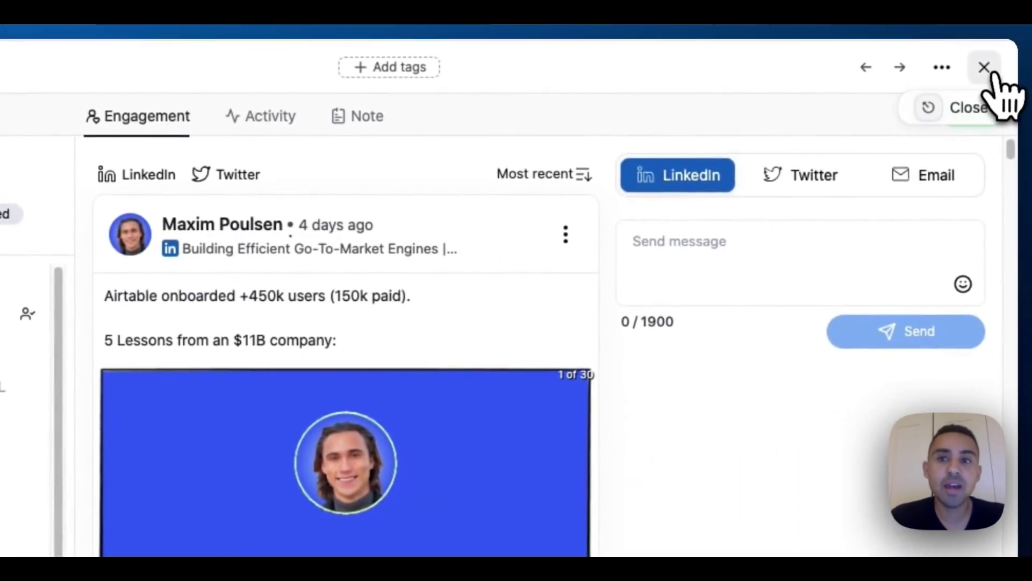
{"action": "left_click", "coordinate": [984, 67]}
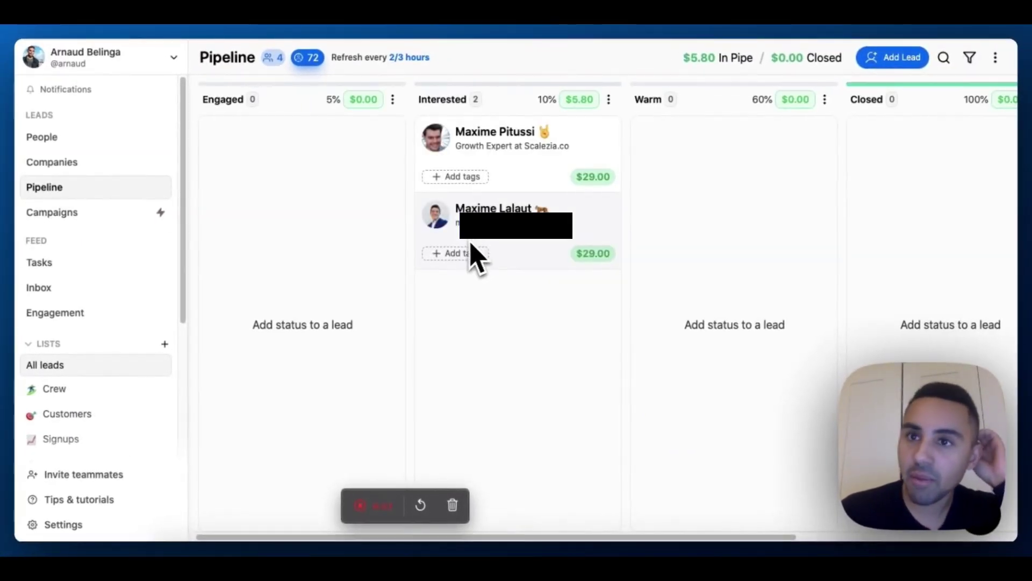
Open and dismiss the lead search, leaving Figma visible under Interested in the Pipeline.
{"action": "left_click", "coordinate": [944, 58]}
{"action": "left_click", "coordinate": [944, 58]}
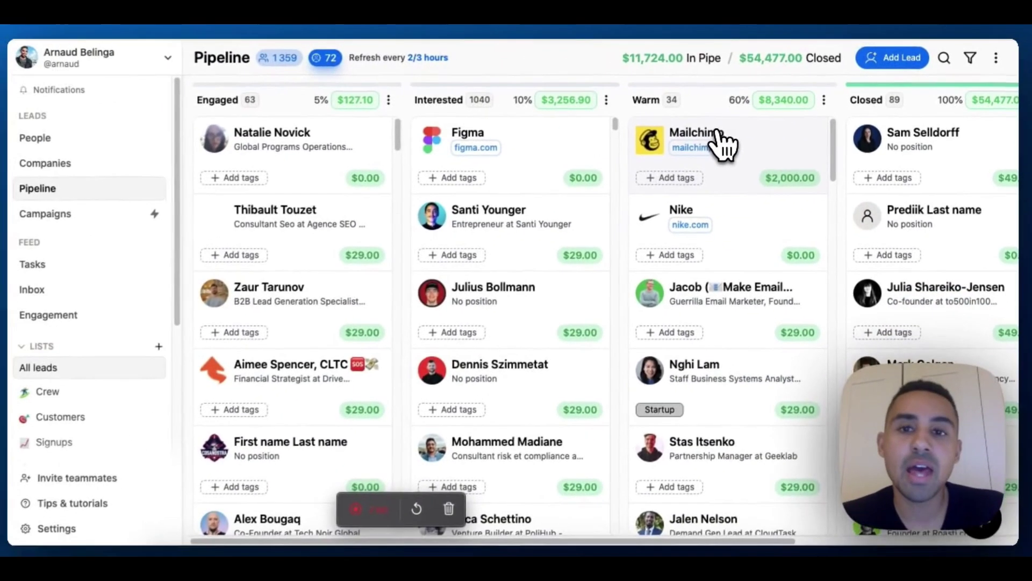
Open the Mailchimp card in the Warm column, review its feed and five linked people, then return to Information.
{"action": "left_click", "coordinate": [618, 185]}
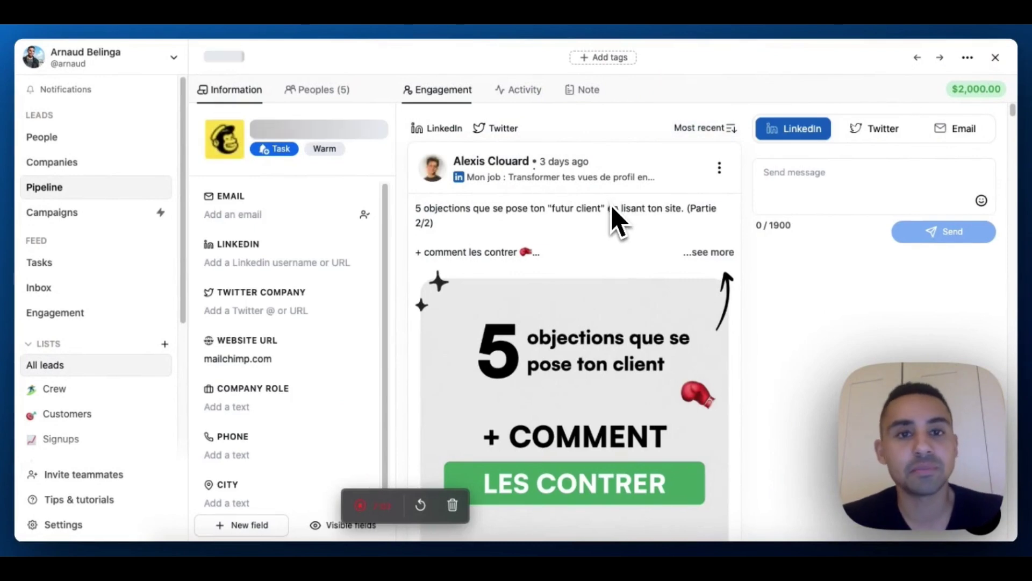
{"action": "scroll", "coordinate": [618, 226], "scroll_direction": "down", "scroll_amount": 15}
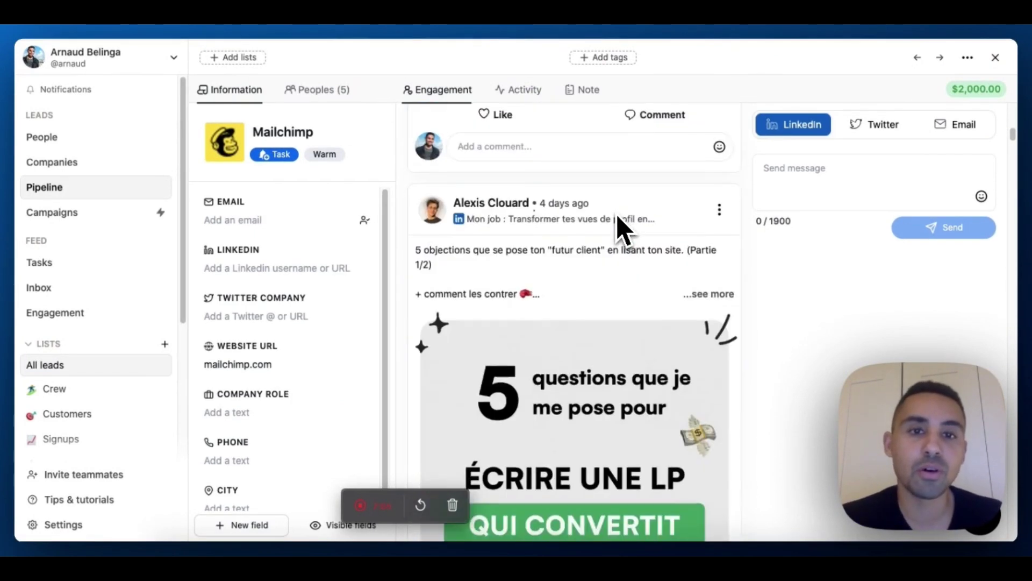
{"action": "scroll", "coordinate": [619, 225], "scroll_direction": "down", "scroll_amount": 10}
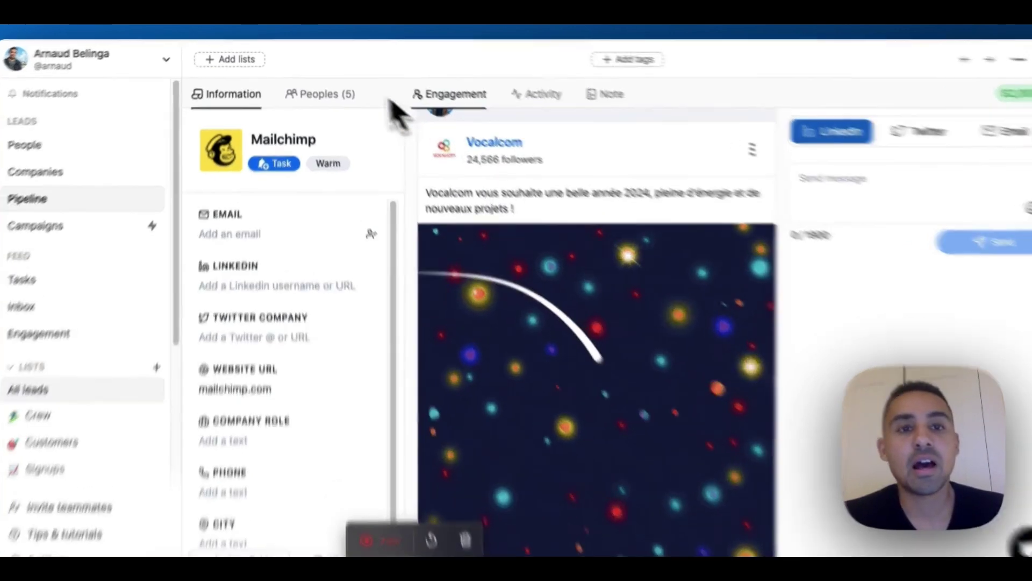
{"action": "left_click", "coordinate": [344, 94]}
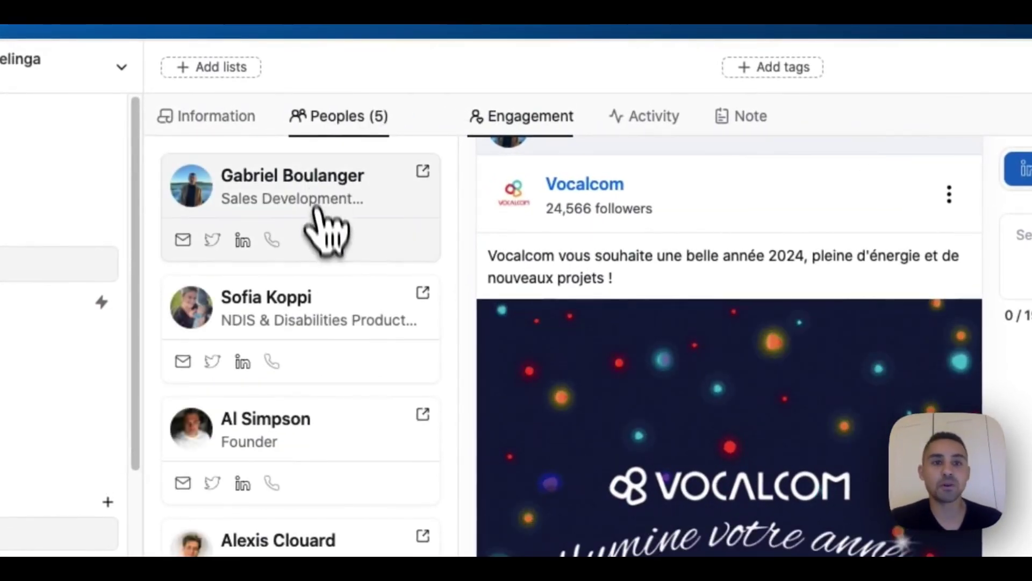
{"action": "left_click", "coordinate": [230, 125]}
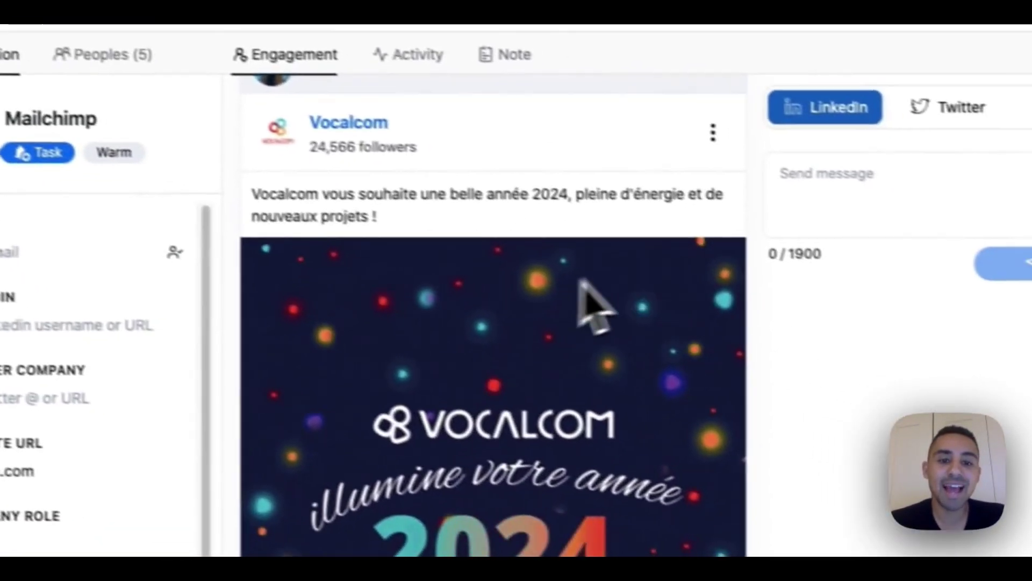
{"action": "scroll", "coordinate": [586, 293], "scroll_direction": "up", "scroll_amount": 10}
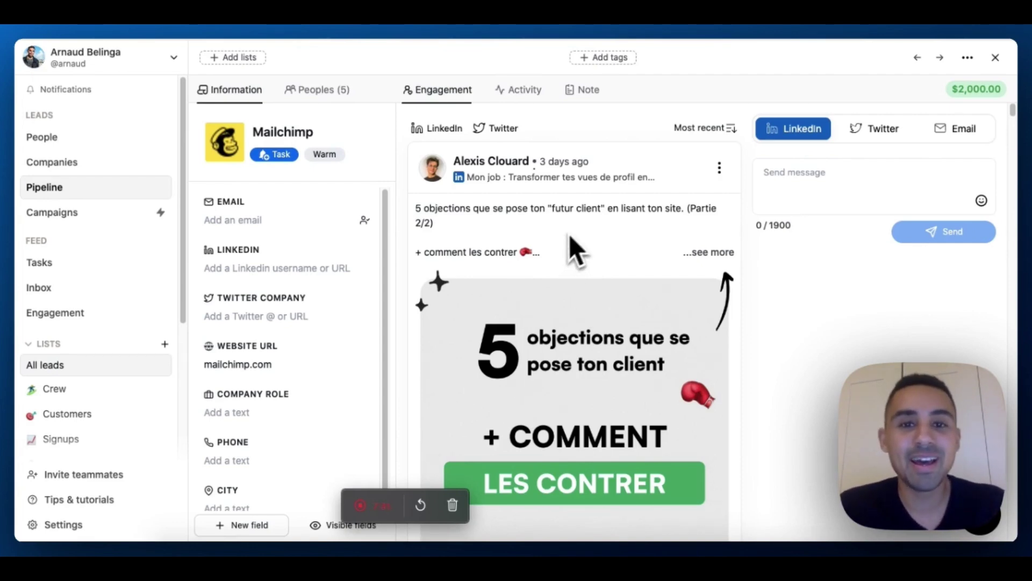
Scroll through Mailchimp's feed, then close the record to return to the Pipeline board.
{"action": "scroll", "coordinate": [570, 242], "scroll_direction": "down", "scroll_amount": 15}
{"action": "scroll", "coordinate": [591, 248], "scroll_direction": "down", "scroll_amount": 10}
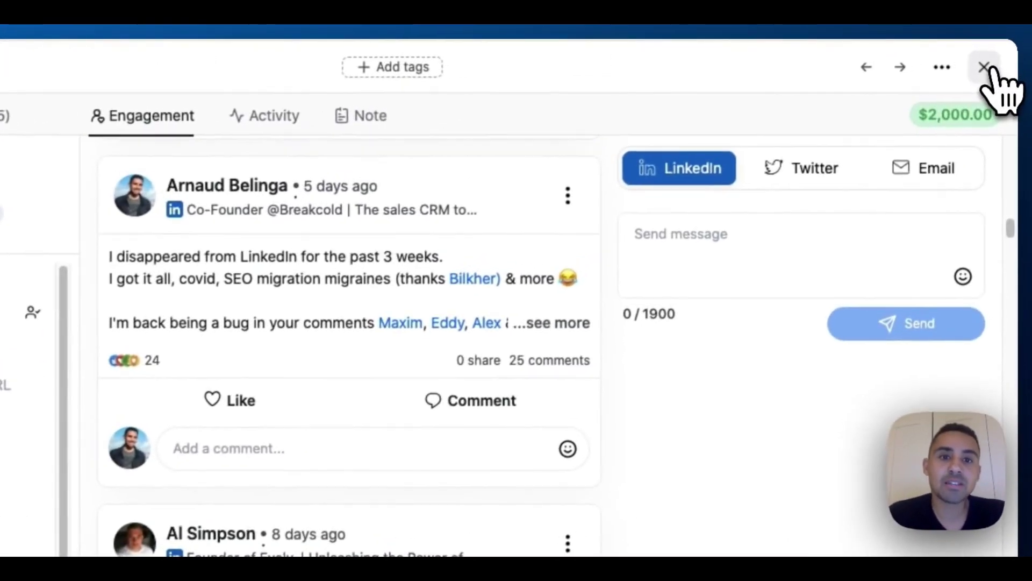
{"action": "left_click", "coordinate": [987, 68]}
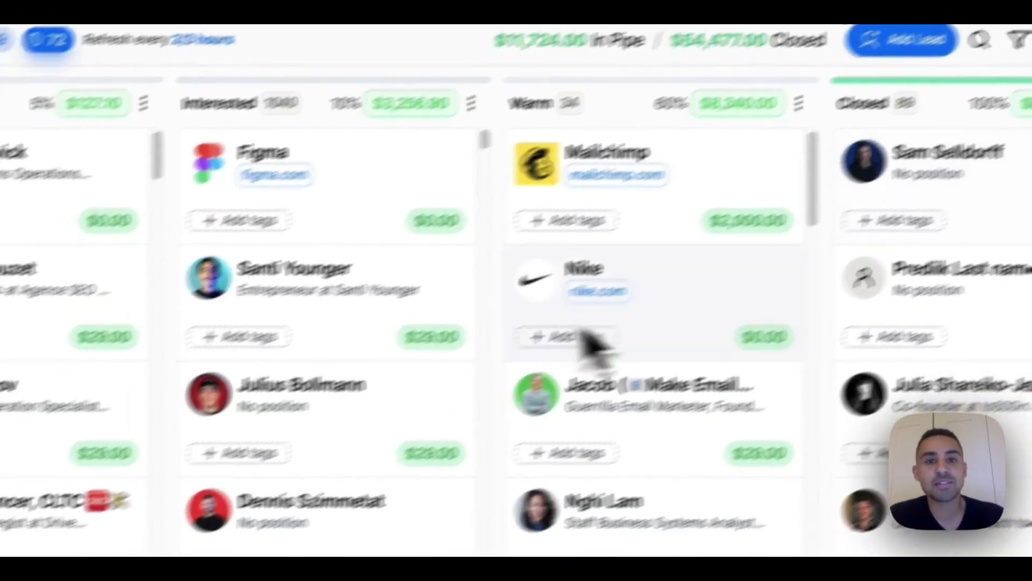